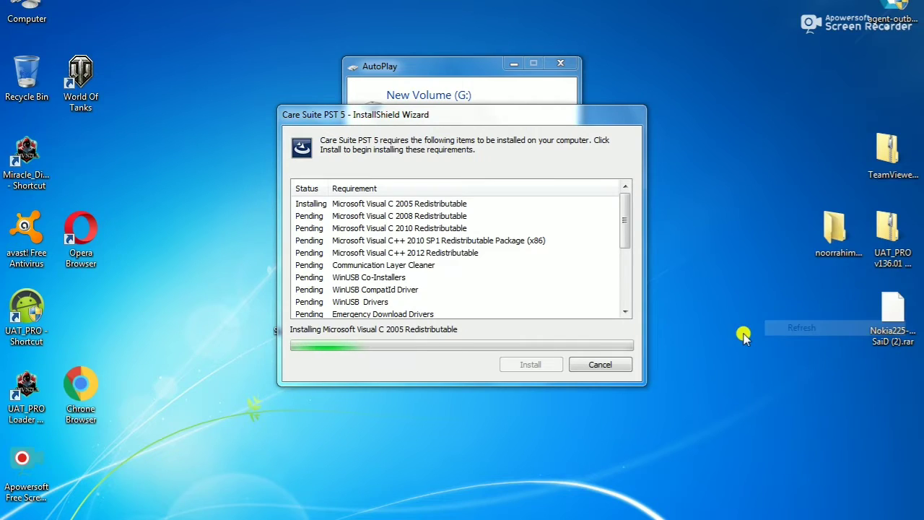
Dismiss the AutoPlay prompt for the Redmi Note 3 while the Care Suite PST 5 requirements install.
{"action": "right_click", "coordinate": [710, 325]}
{"action": "left_click", "coordinate": [746, 366]}
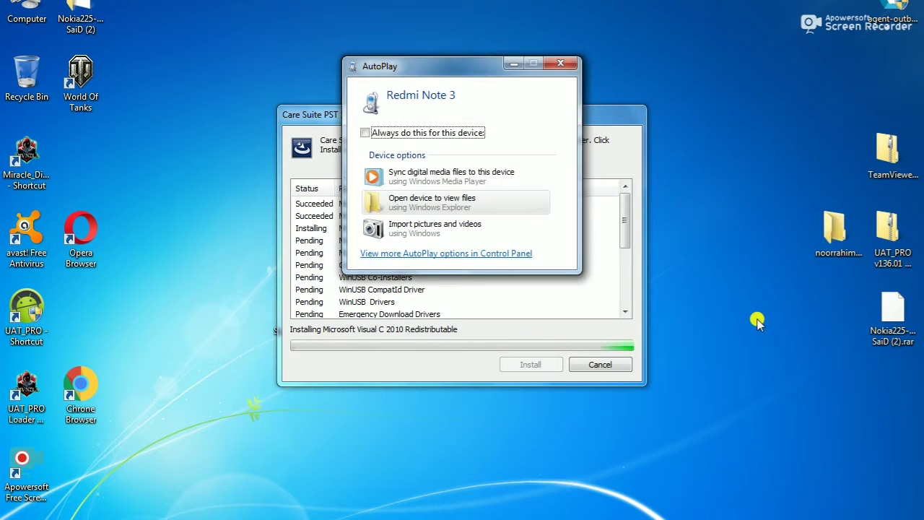
{"action": "left_click", "coordinate": [562, 64]}
{"action": "right_click", "coordinate": [715, 190]}
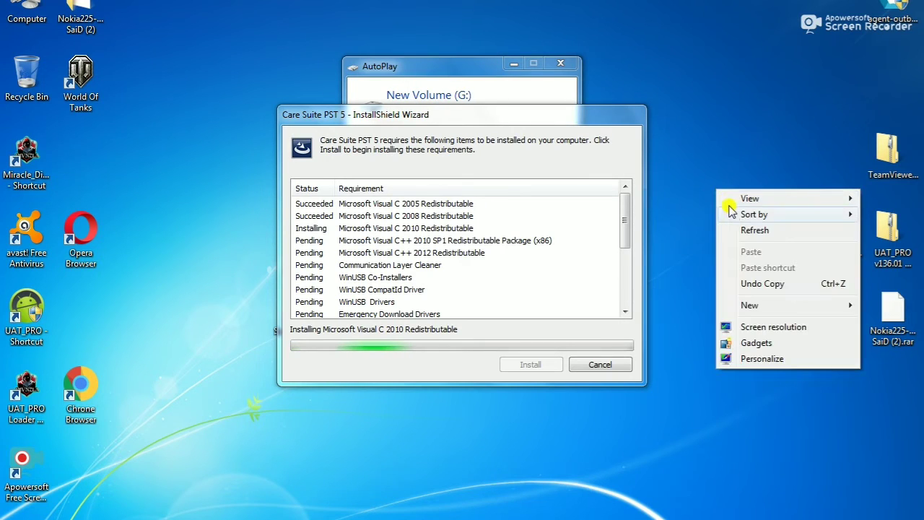
{"action": "left_click", "coordinate": [727, 231]}
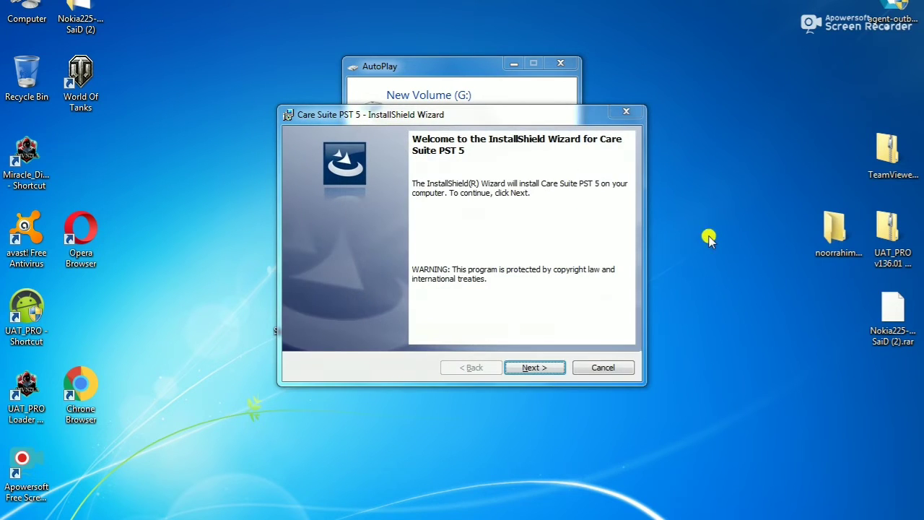
Start the Care Suite PST 5 setup wizard and accept its license agreement.
{"action": "left_click", "coordinate": [528, 368]}
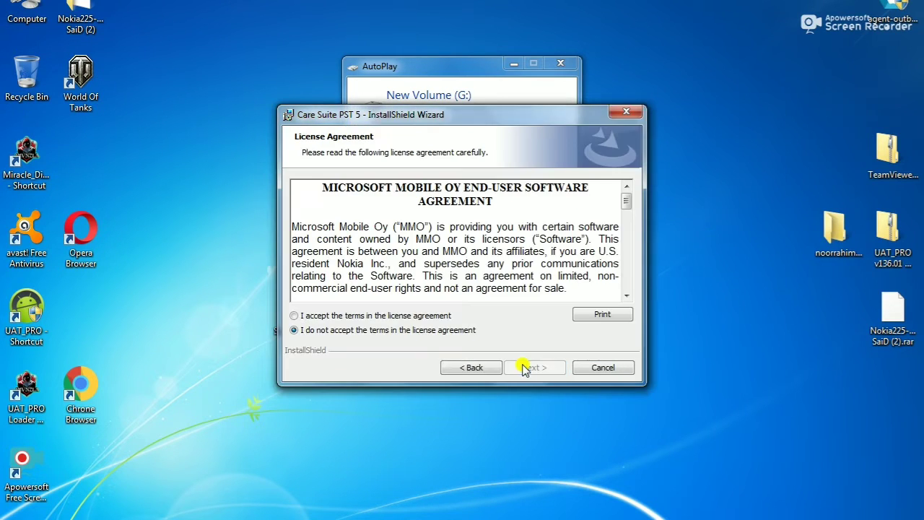
{"action": "left_click", "coordinate": [381, 321]}
{"action": "left_click", "coordinate": [538, 369]}
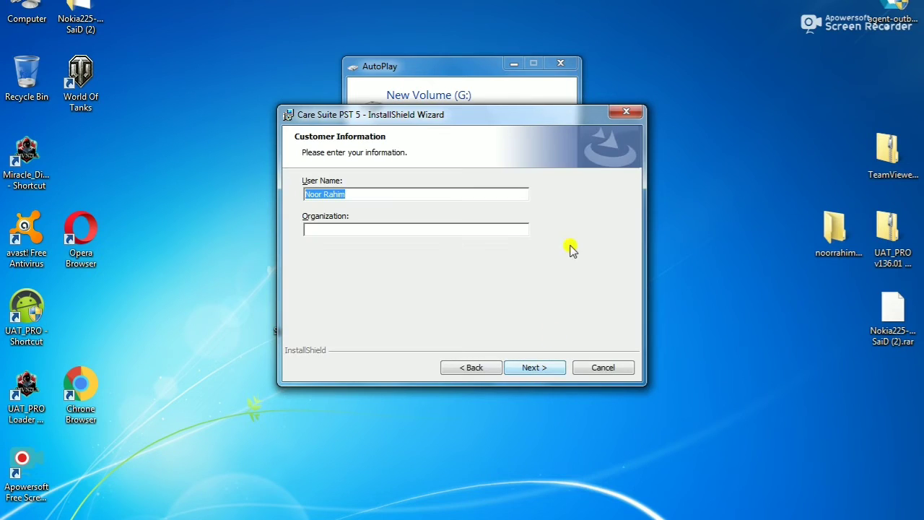
Install Care Suite PST 5 with the prefilled customer information and both shortcut options kept, and finish the wizard.
{"action": "left_click", "coordinate": [560, 63]}
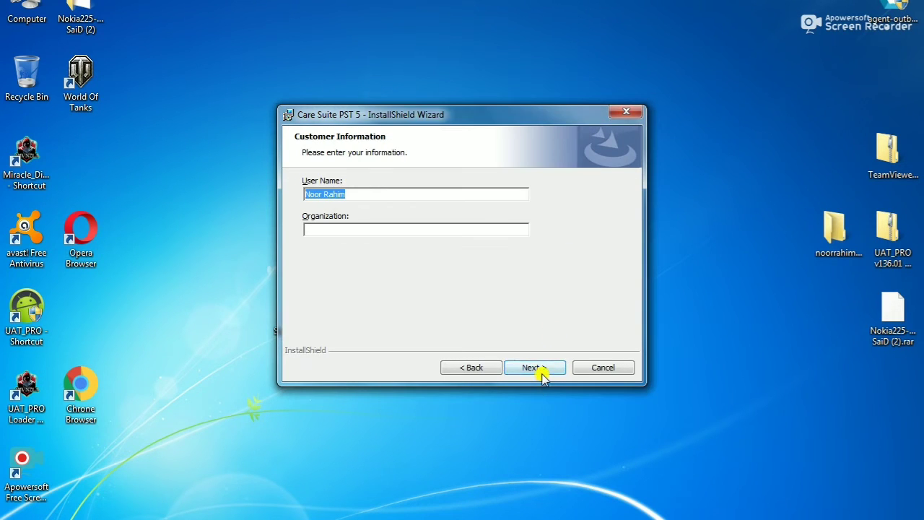
{"action": "left_click", "coordinate": [538, 369]}
{"action": "left_click", "coordinate": [538, 368]}
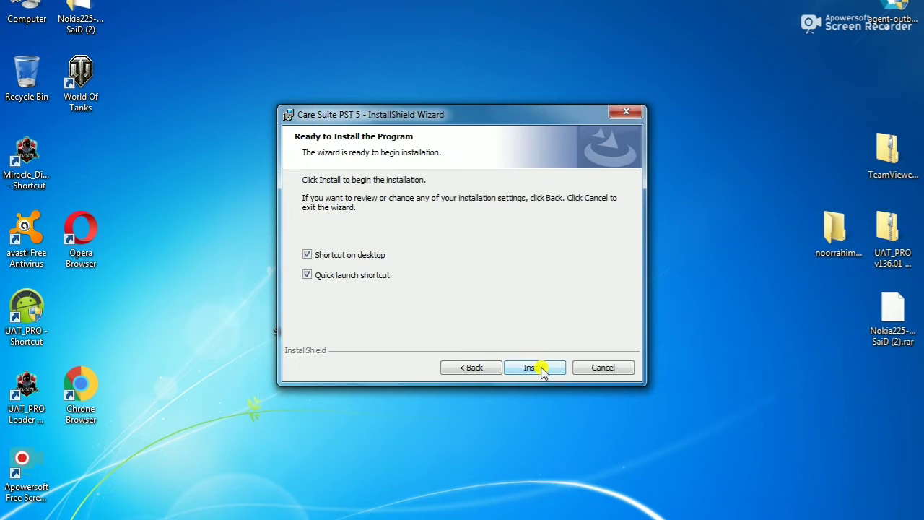
{"action": "left_click", "coordinate": [540, 369]}
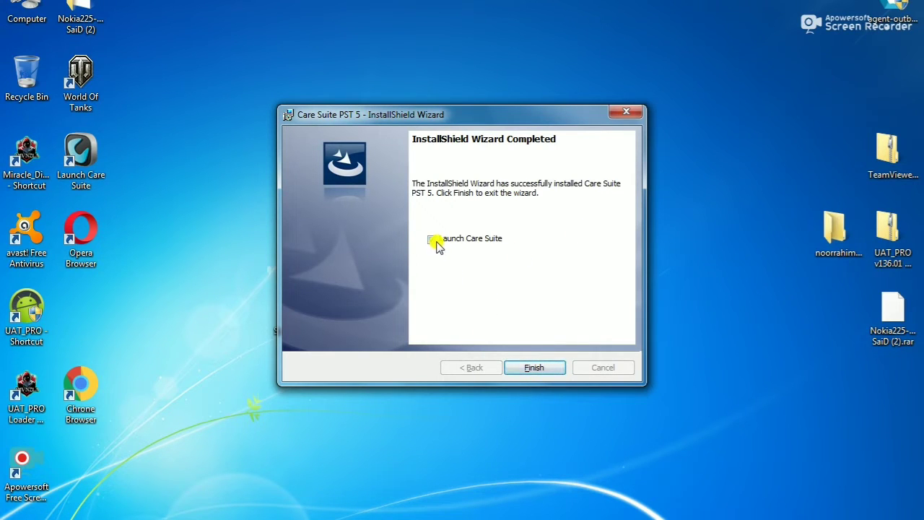
{"action": "left_click", "coordinate": [532, 368]}
{"action": "right_click", "coordinate": [539, 312]}
{"action": "left_click", "coordinate": [561, 336]}
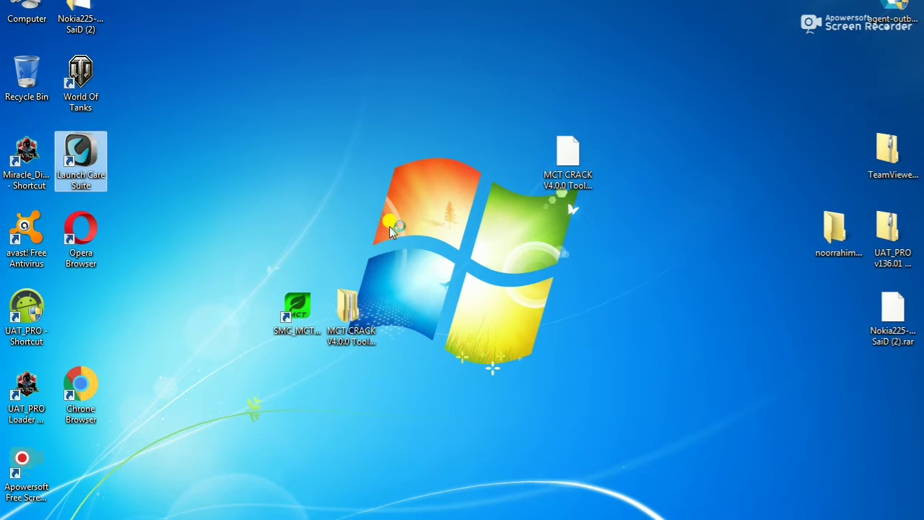
{"action": "right_click", "coordinate": [558, 302]}
{"action": "left_click", "coordinate": [617, 346]}
{"action": "right_click", "coordinate": [640, 289]}
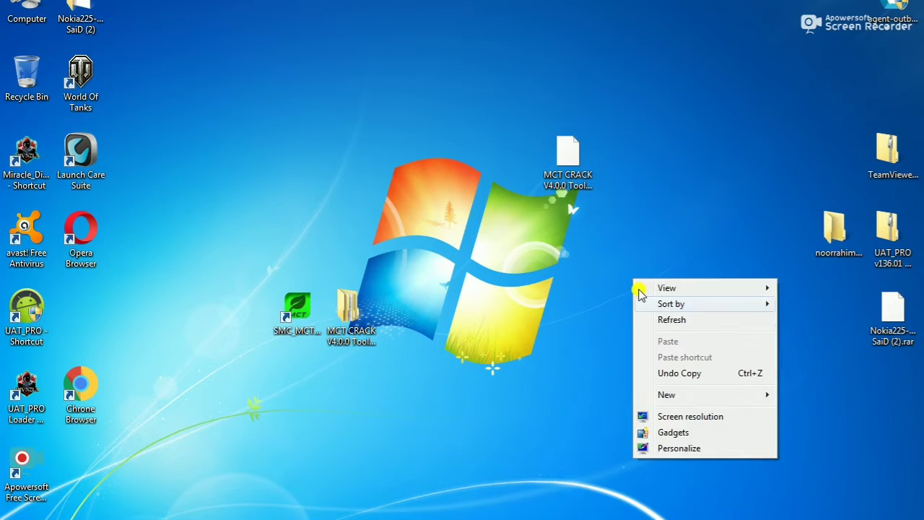
{"action": "left_click", "coordinate": [664, 318]}
{"action": "right_click", "coordinate": [664, 295]}
{"action": "left_click", "coordinate": [695, 337]}
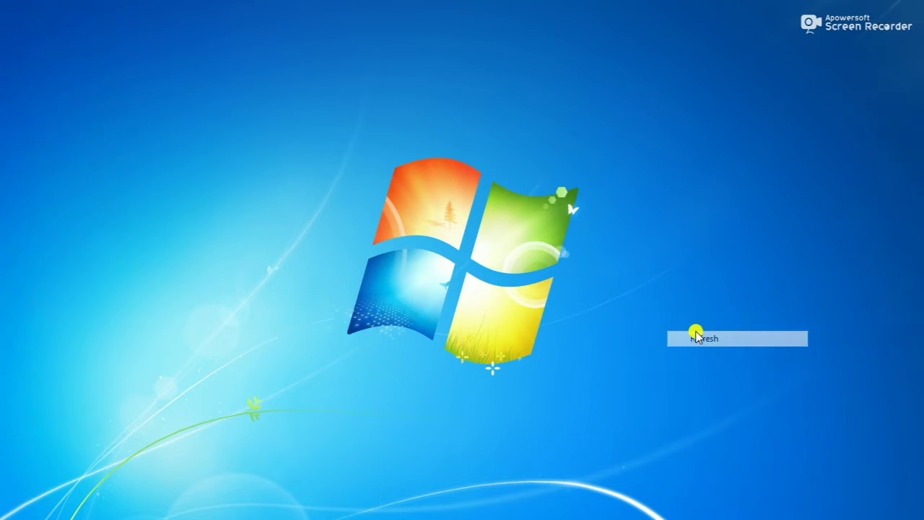
{"action": "right_click", "coordinate": [683, 295]}
{"action": "left_click", "coordinate": [712, 337]}
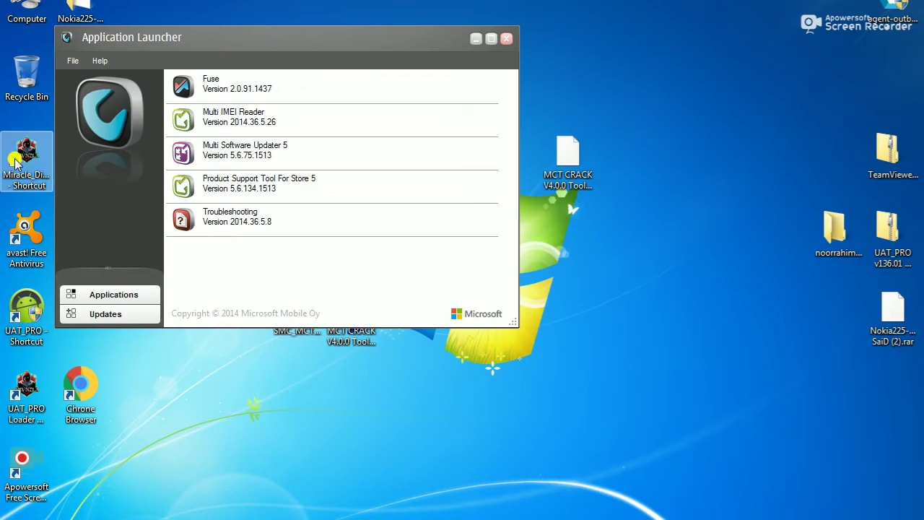
Launch Product Support Tool For Store 5 from the Application Launcher and allow it through Windows Firewall on public networks.
{"action": "left_click", "coordinate": [249, 184]}
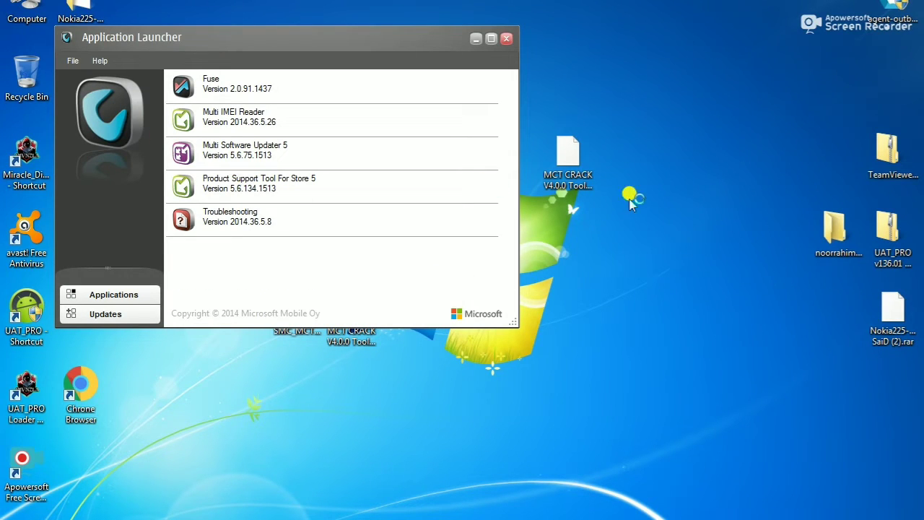
{"action": "right_click", "coordinate": [713, 216]}
{"action": "left_click", "coordinate": [736, 273]}
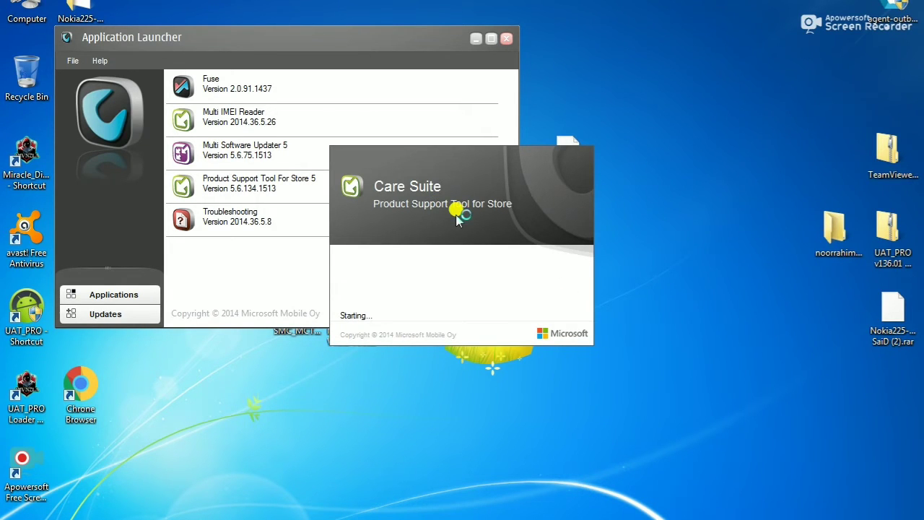
{"action": "left_click", "coordinate": [556, 380]}
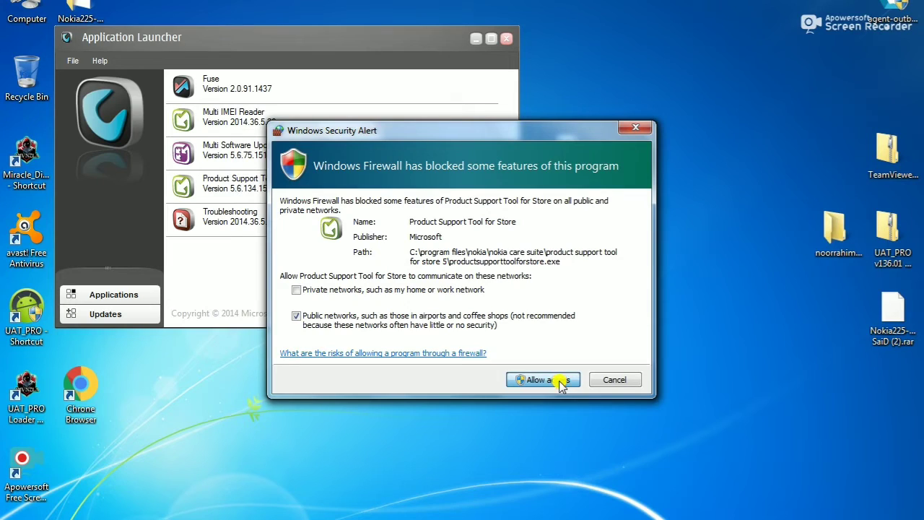
{"action": "right_click", "coordinate": [759, 242]}
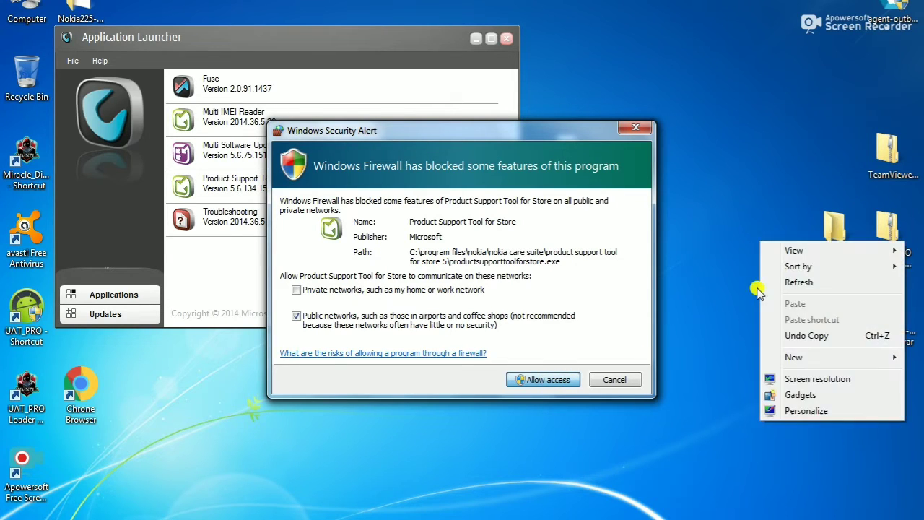
{"action": "left_click", "coordinate": [767, 282]}
{"action": "right_click", "coordinate": [741, 283]}
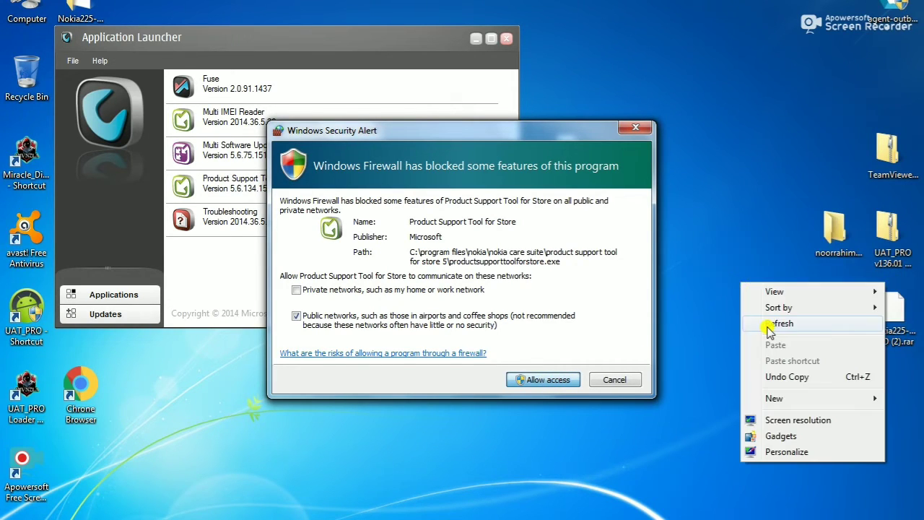
{"action": "left_click", "coordinate": [769, 323]}
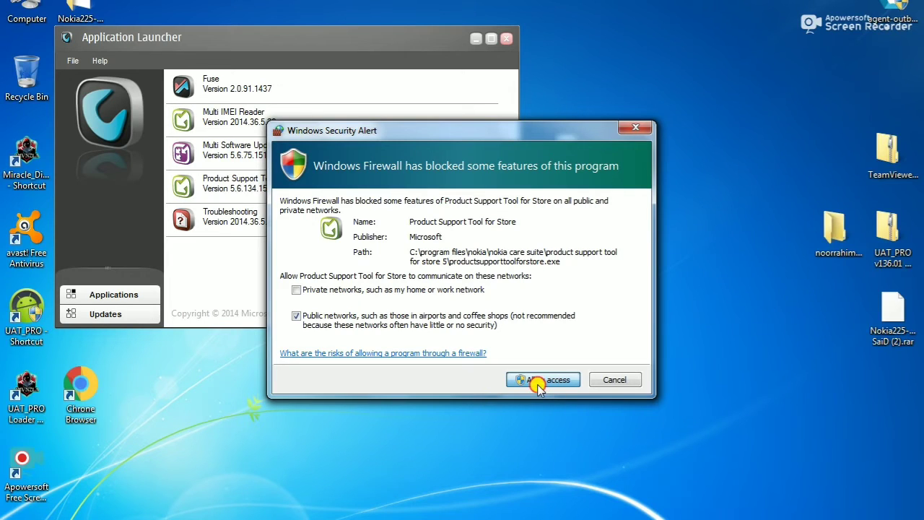
{"action": "right_click", "coordinate": [739, 359]}
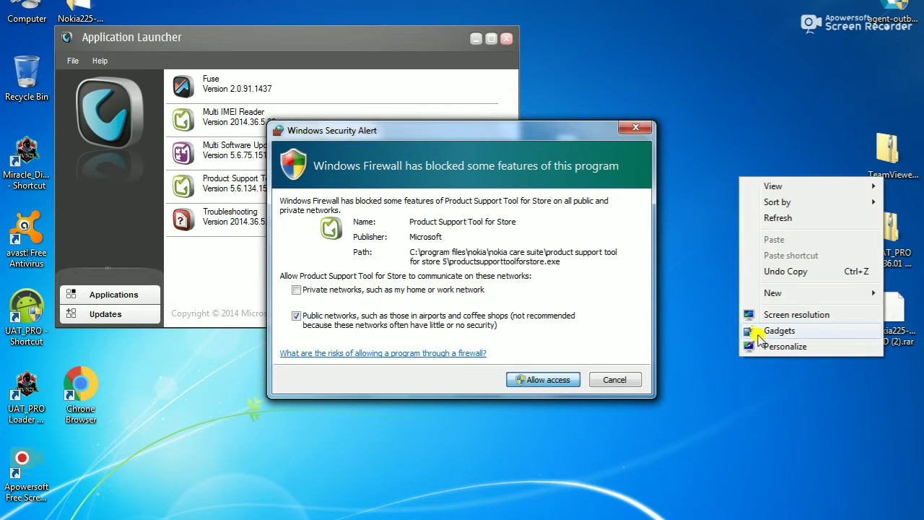
{"action": "left_click", "coordinate": [777, 220]}
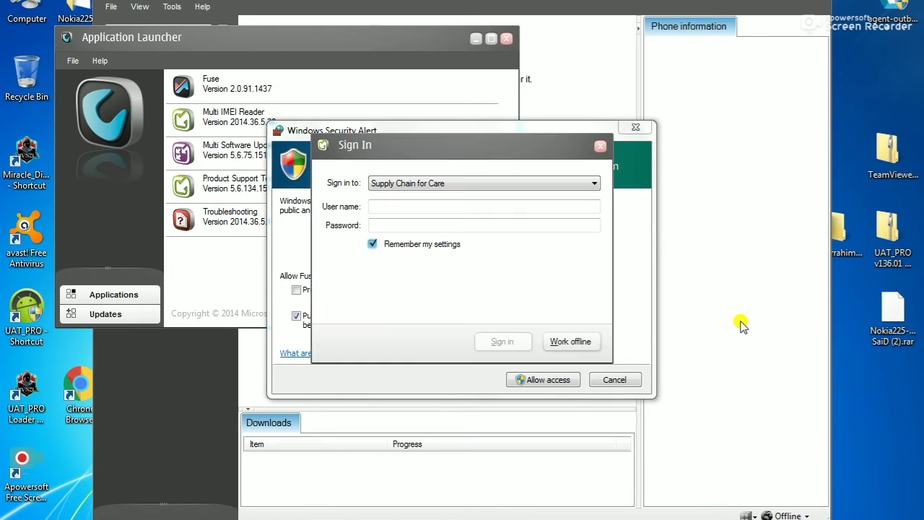
Skip the sign-in by working offline and allow Fuse through Windows Firewall on public networks.
{"action": "left_click", "coordinate": [579, 342]}
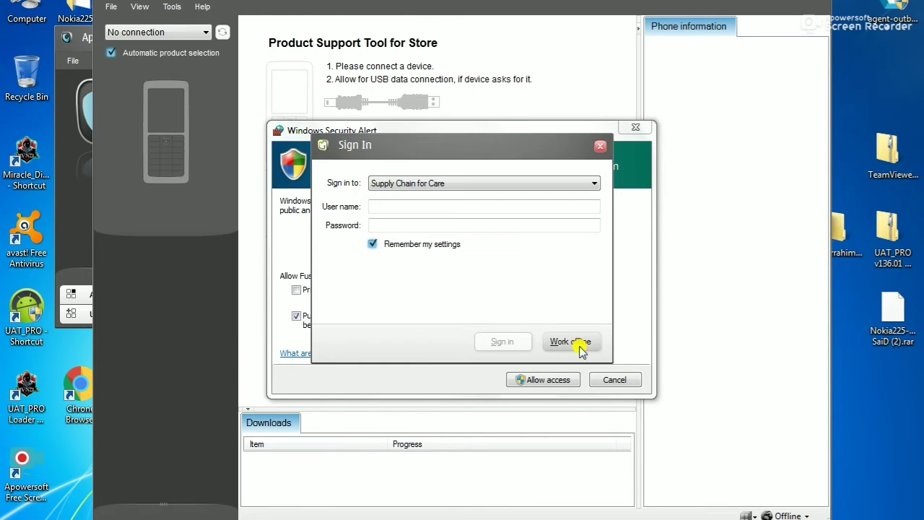
{"action": "left_click", "coordinate": [560, 383]}
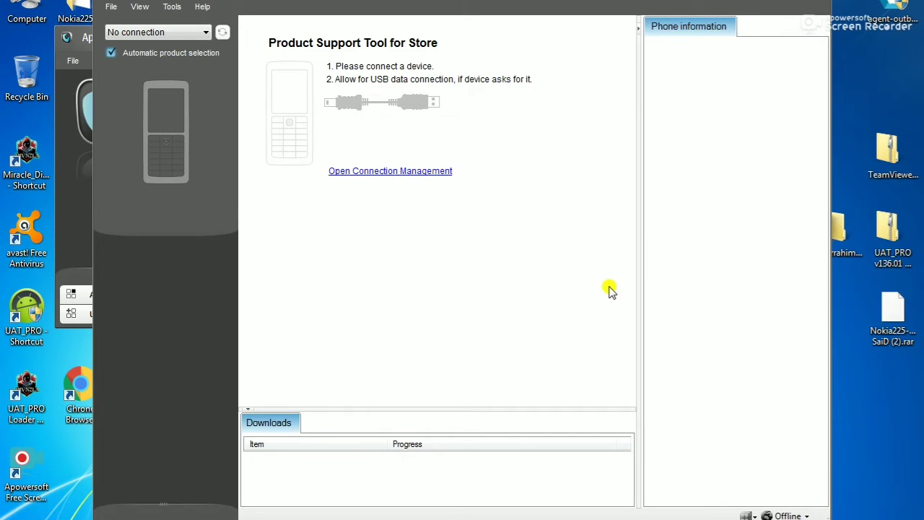
Reposition the Product Support Tool For Store window so that it lies fully on the screen.
{"action": "left_click", "coordinate": [826, 261]}
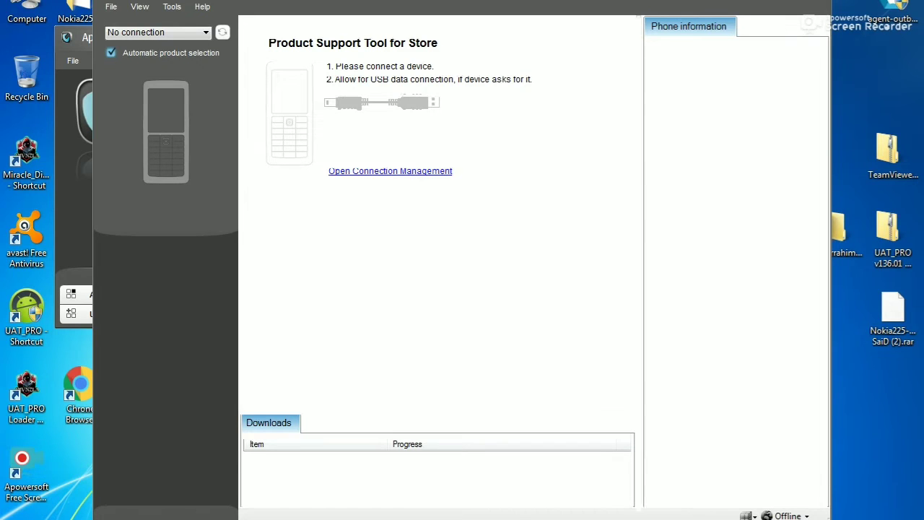
{"action": "left_click_drag", "start_coordinate": [401, 2], "coordinate": [390, 93]}
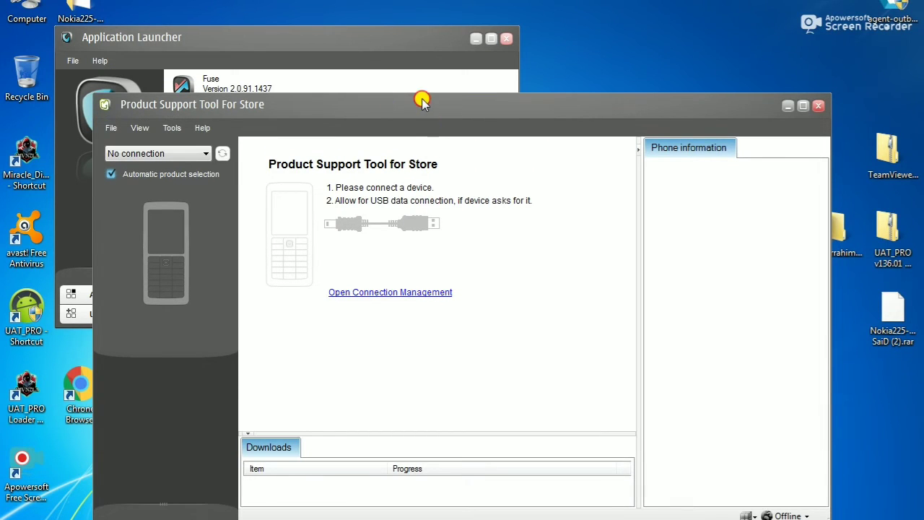
{"action": "left_click_drag", "start_coordinate": [421, 99], "coordinate": [408, 33]}
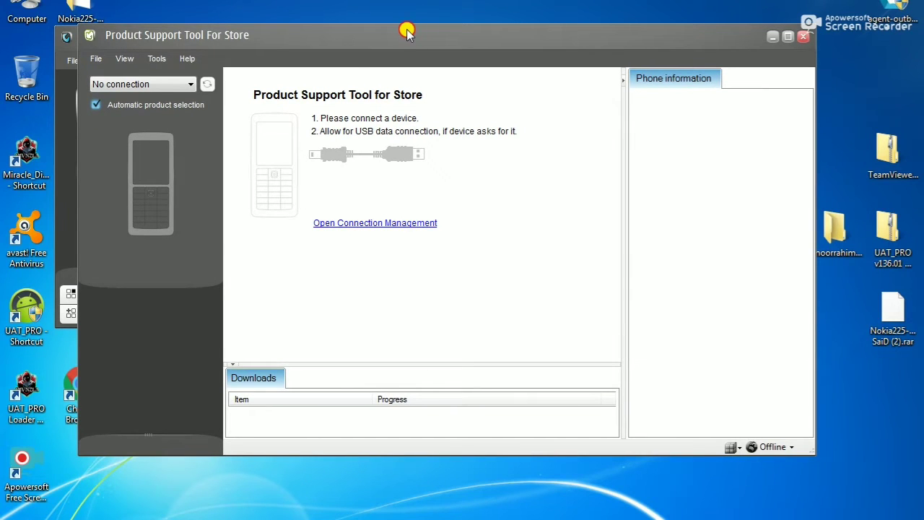
Open the Nokia225 firmware folder on the desktop, check the files in subfolder 059V6J3, and return to its parent folder.
{"action": "double_click", "coordinate": [81, 10]}
{"action": "double_click", "coordinate": [374, 139]}
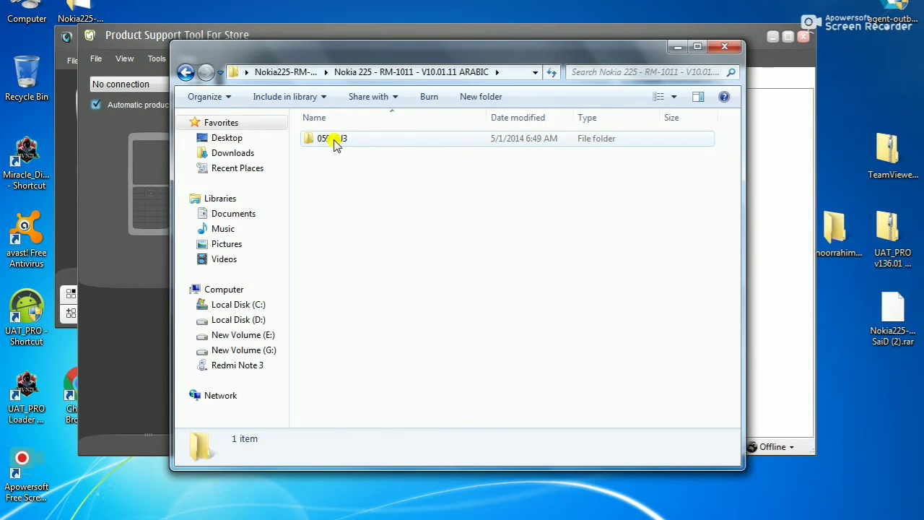
{"action": "left_click", "coordinate": [334, 143]}
{"action": "double_click", "coordinate": [335, 143]}
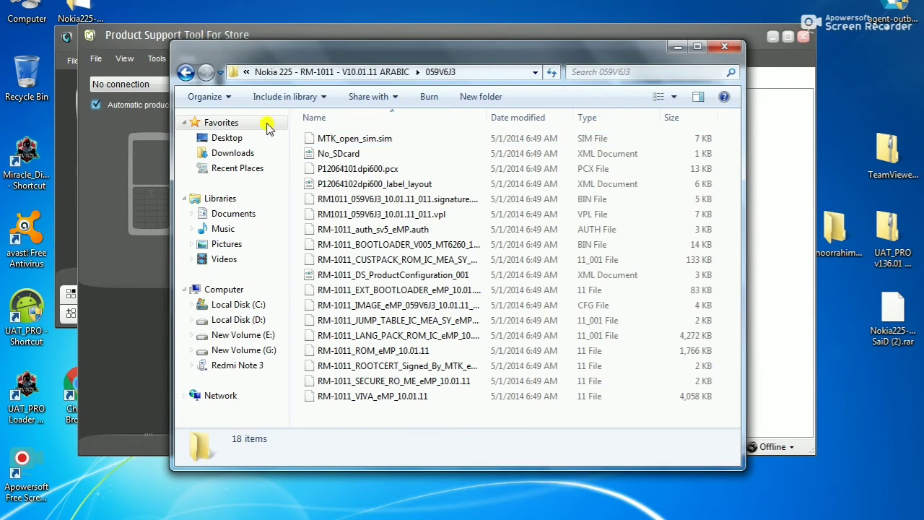
{"action": "left_click", "coordinate": [185, 72]}
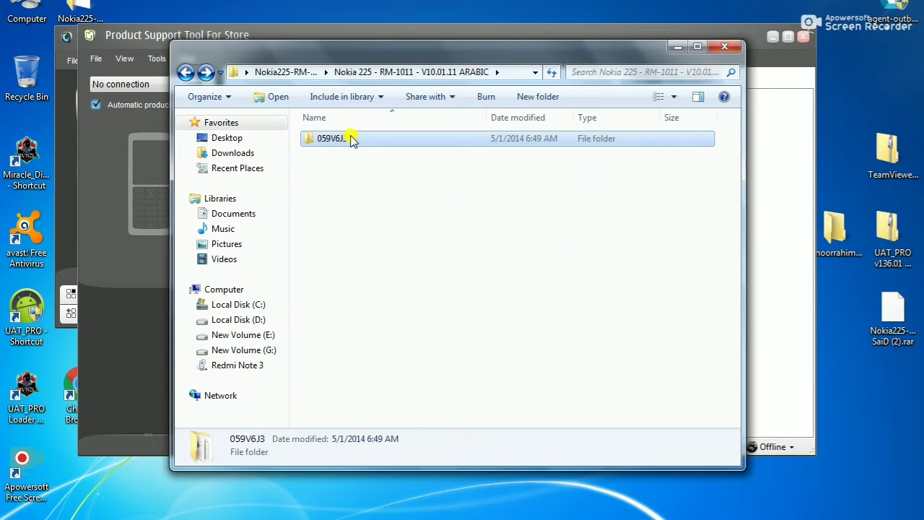
Rename the 059V6J3 folder to RM-1011.
{"action": "right_click", "coordinate": [351, 140]}
{"action": "left_click", "coordinate": [381, 372]}
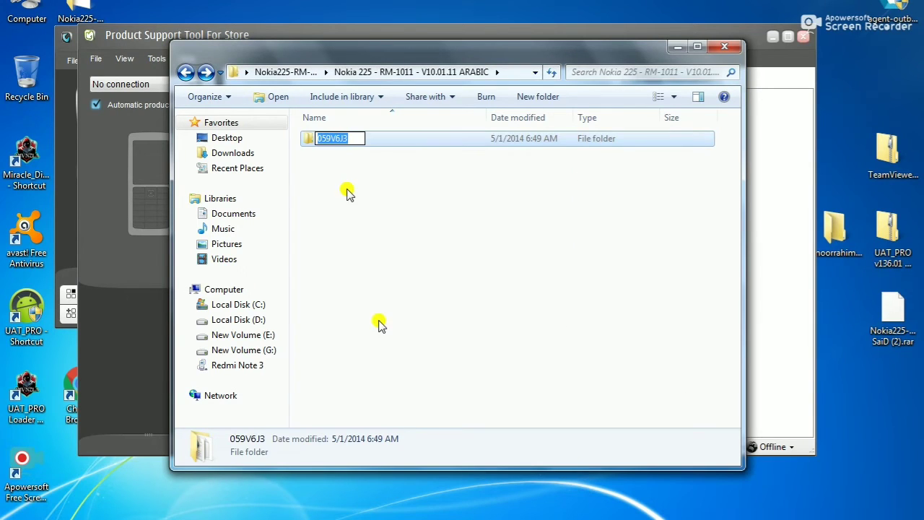
{"action": "type", "text": "RM-1011"}
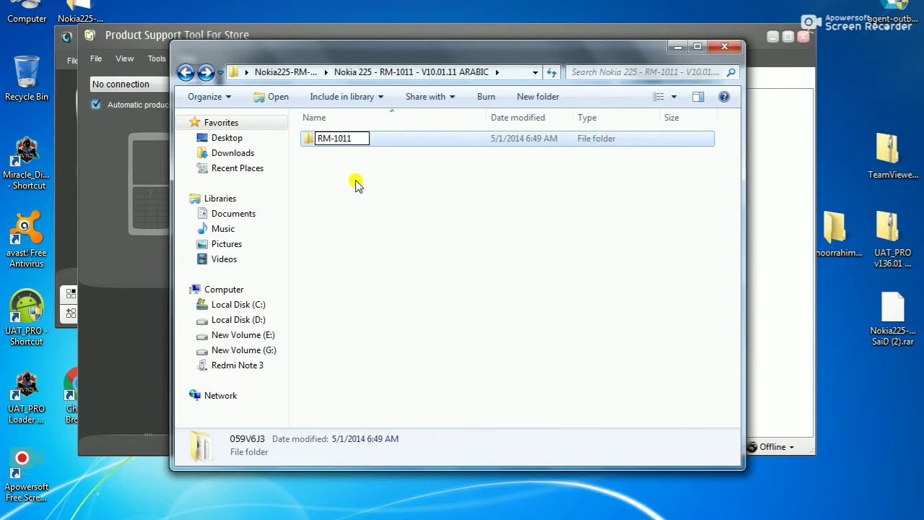
{"action": "left_click", "coordinate": [363, 208]}
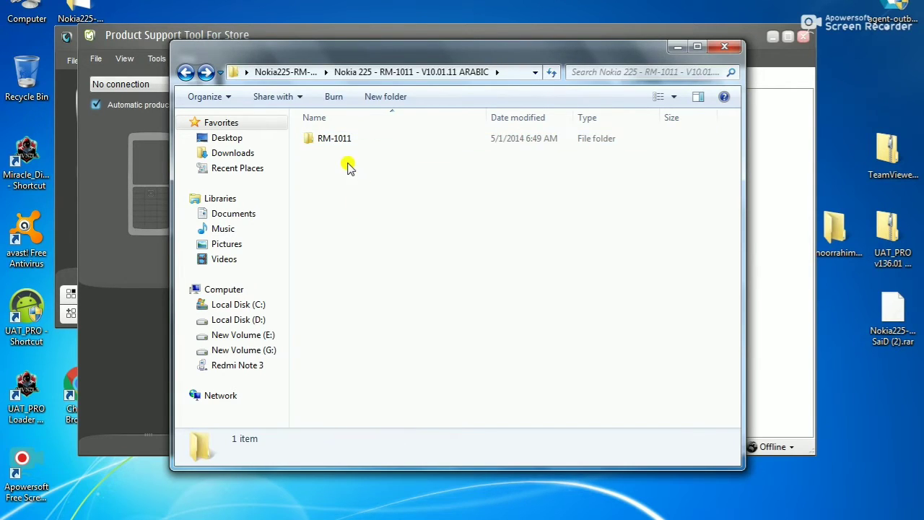
Cut the RM-1011 folder for moving and close the firmware folder window.
{"action": "double_click", "coordinate": [346, 145]}
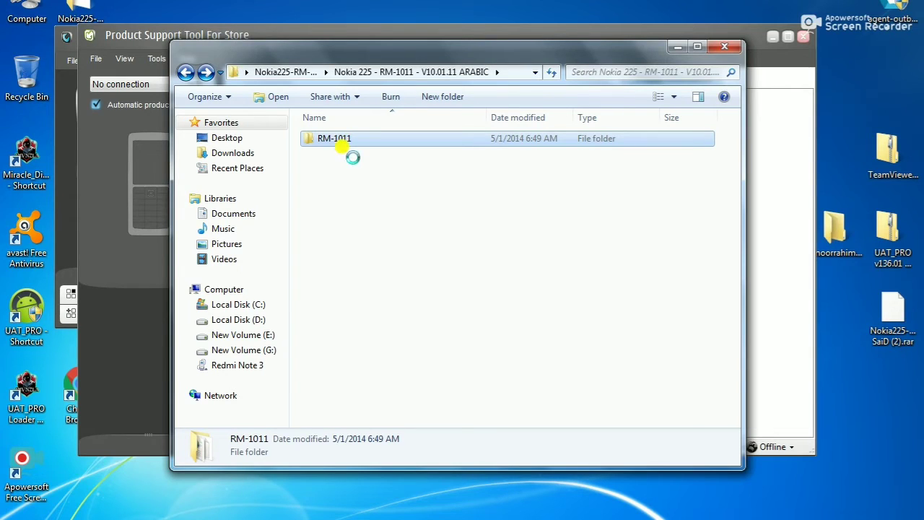
{"action": "right_click", "coordinate": [345, 144]}
{"action": "left_click", "coordinate": [382, 313]}
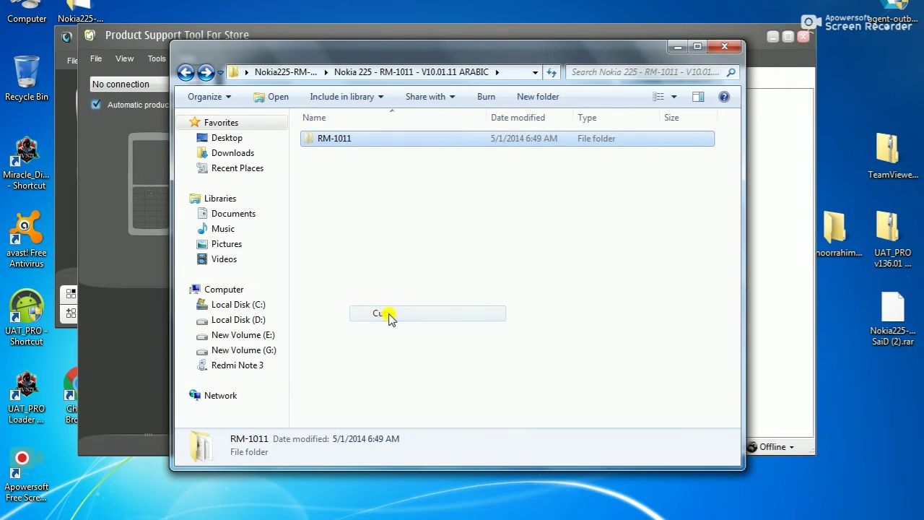
{"action": "left_click", "coordinate": [724, 46]}
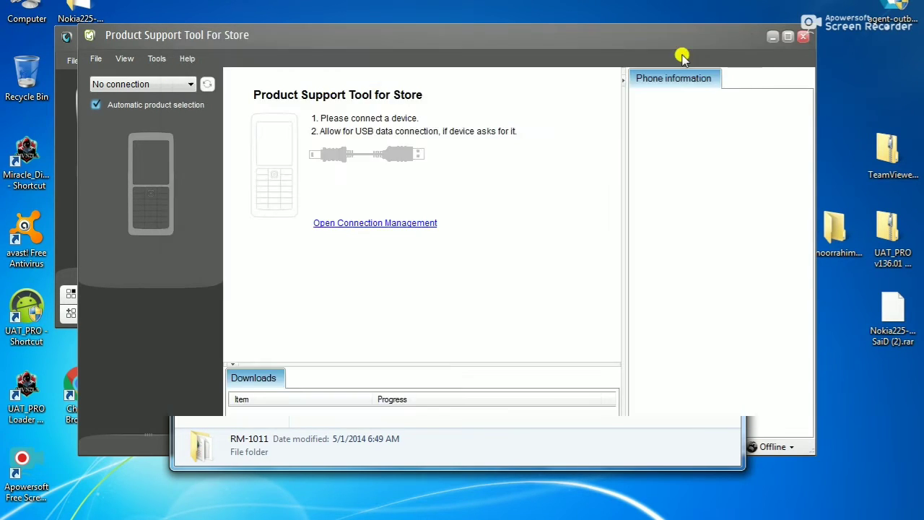
Open the folder C:\Program Files\Common Files\Nokia\DataPackage\Products in the file explorer.
{"action": "double_click", "coordinate": [27, 13]}
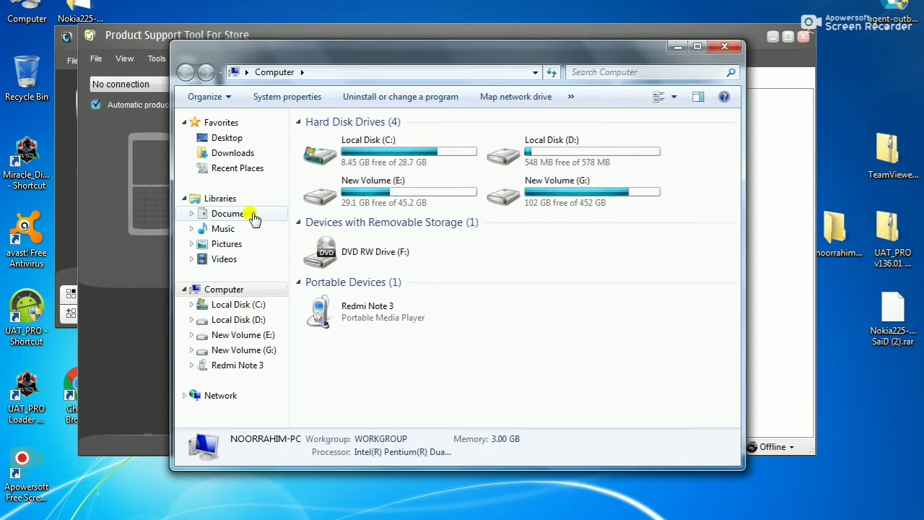
{"action": "double_click", "coordinate": [401, 152]}
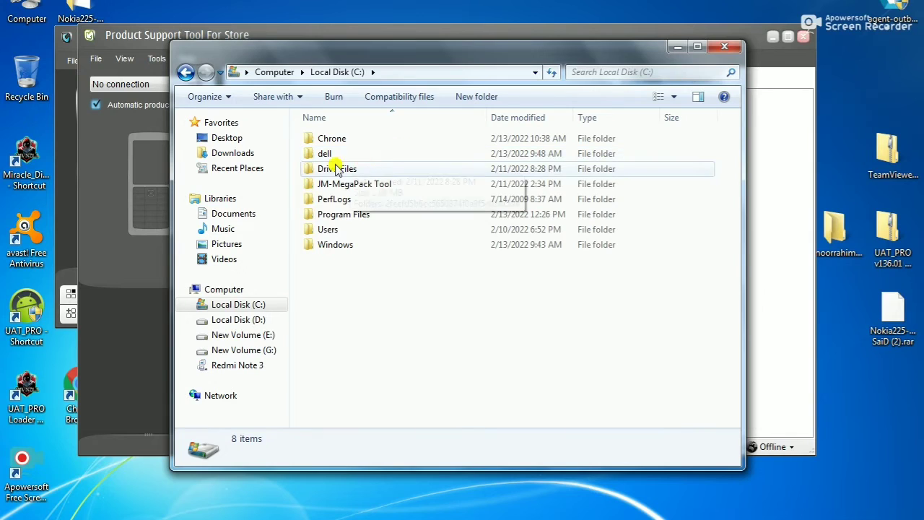
{"action": "double_click", "coordinate": [342, 215]}
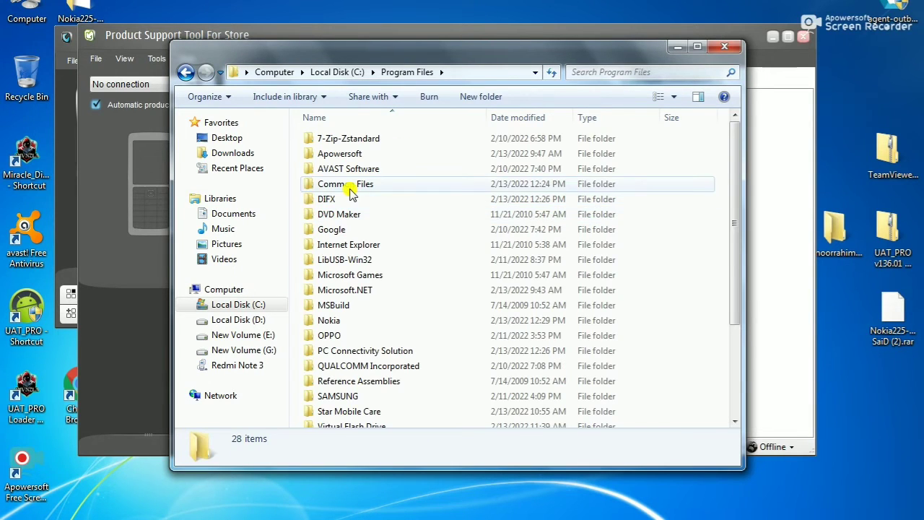
{"action": "double_click", "coordinate": [352, 186]}
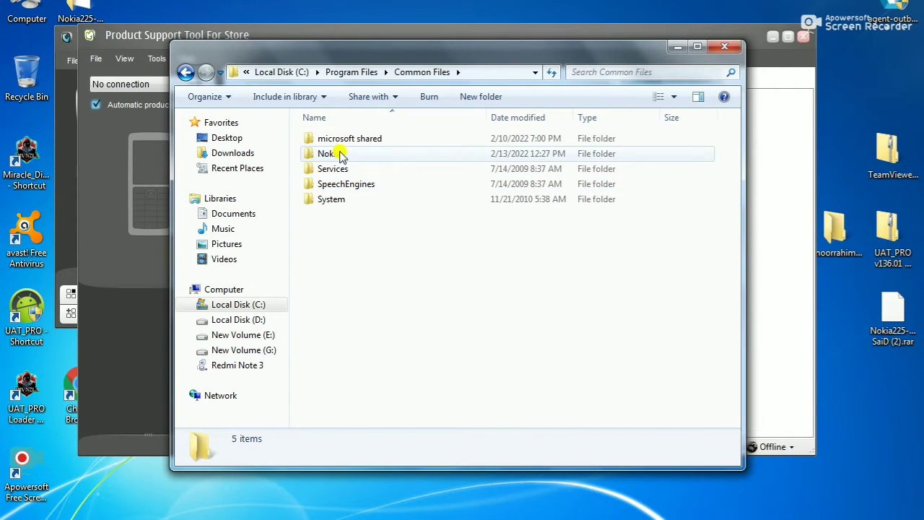
{"action": "double_click", "coordinate": [339, 155]}
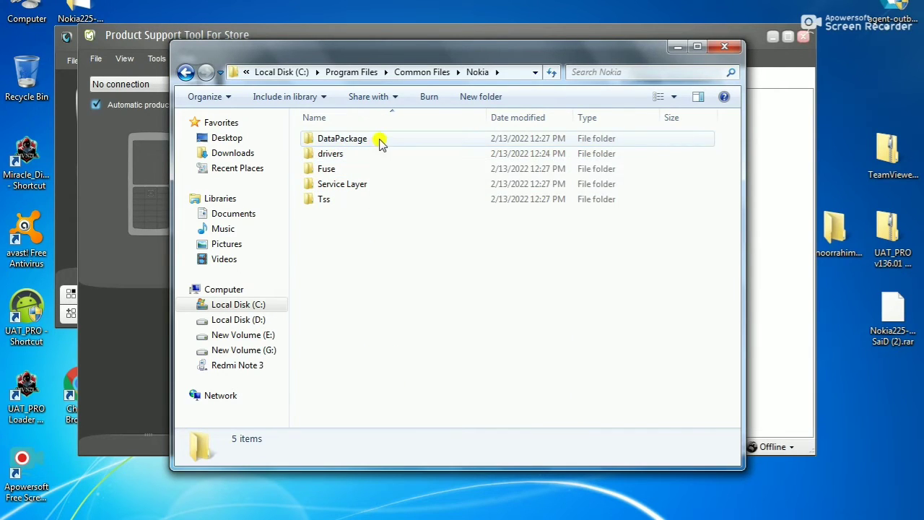
{"action": "double_click", "coordinate": [377, 140]}
{"action": "left_click", "coordinate": [366, 142]}
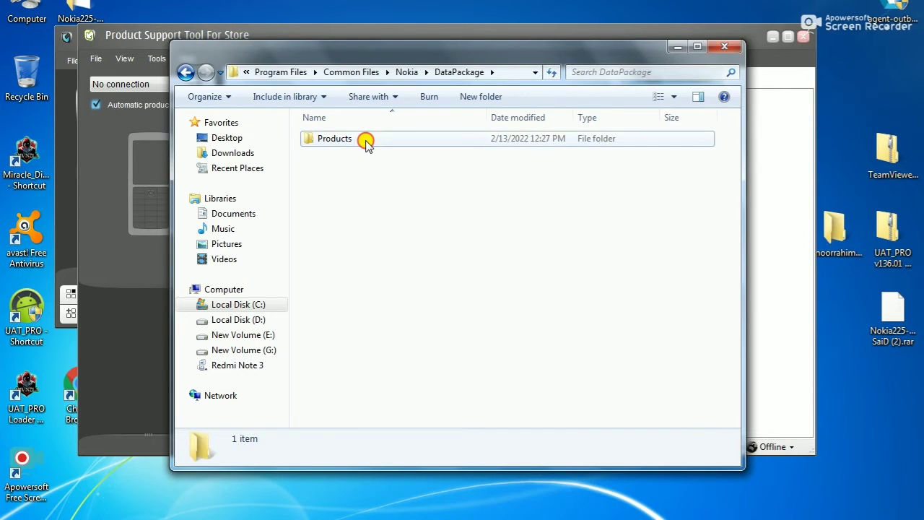
{"action": "double_click", "coordinate": [365, 142]}
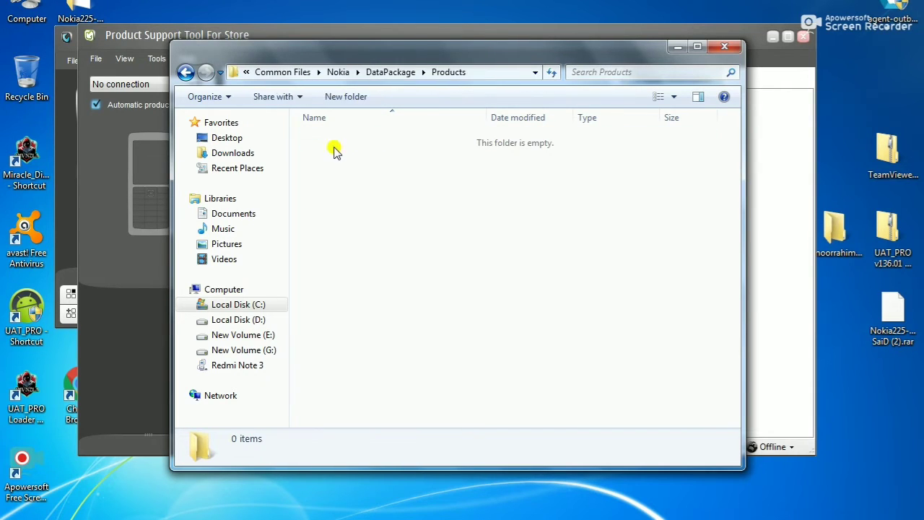
Paste the cut RM-1011 folder into Products, granting administrator permission, and close the folder window.
{"action": "right_click", "coordinate": [405, 206]}
{"action": "left_click", "coordinate": [432, 304]}
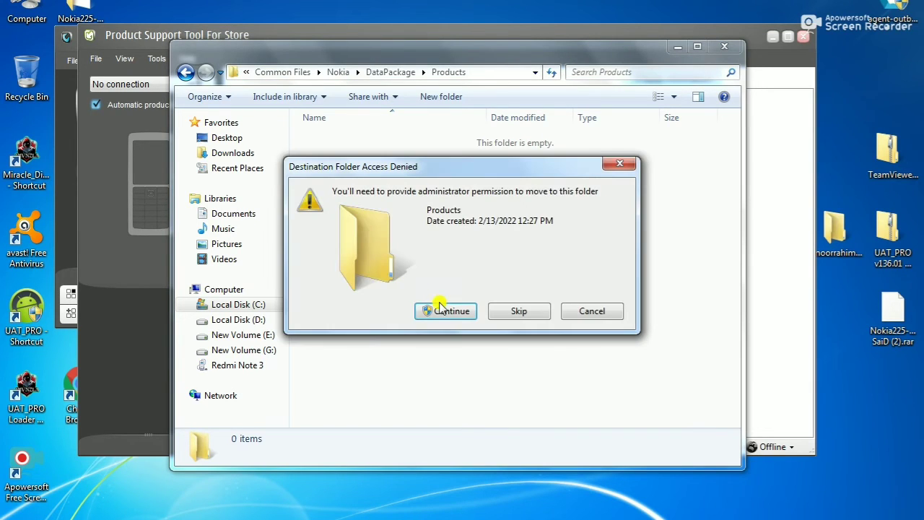
{"action": "left_click", "coordinate": [443, 310]}
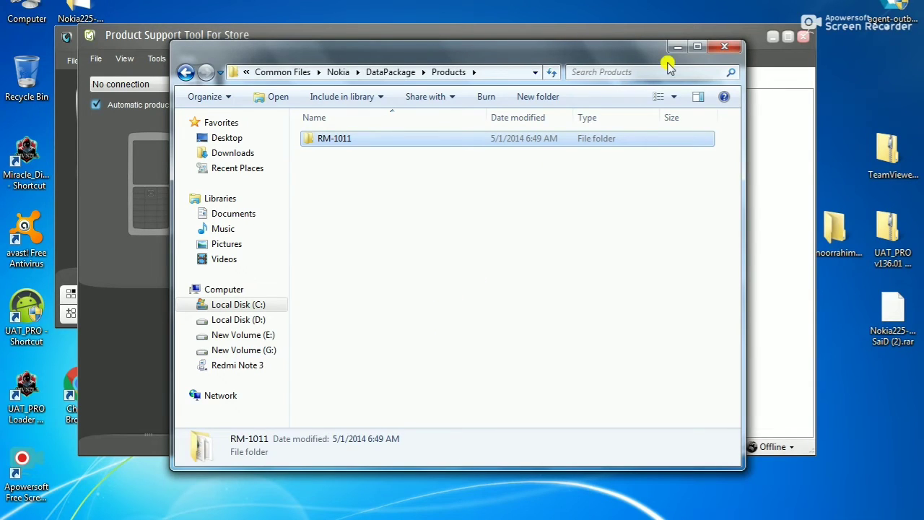
{"action": "left_click", "coordinate": [722, 49]}
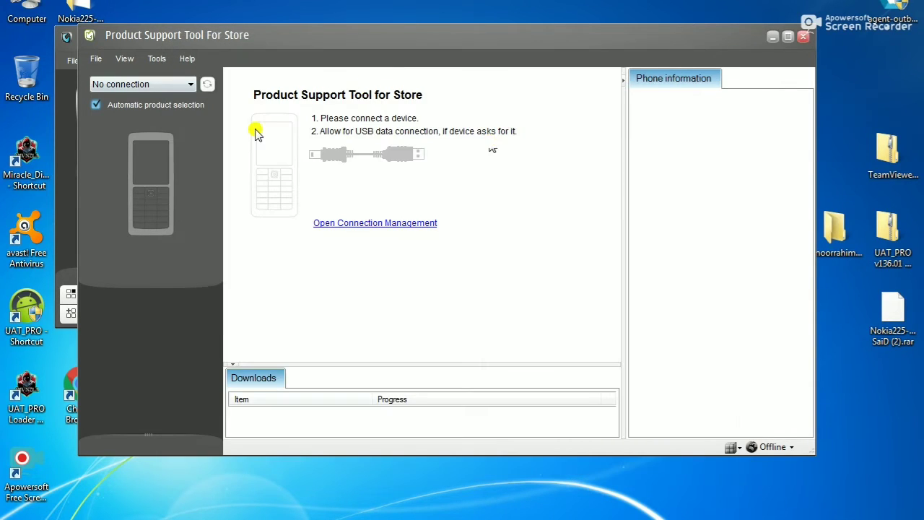
Open the Data package preferences of Product Support Tool For Store and start browsing for the package download path.
{"action": "left_click", "coordinate": [96, 58]}
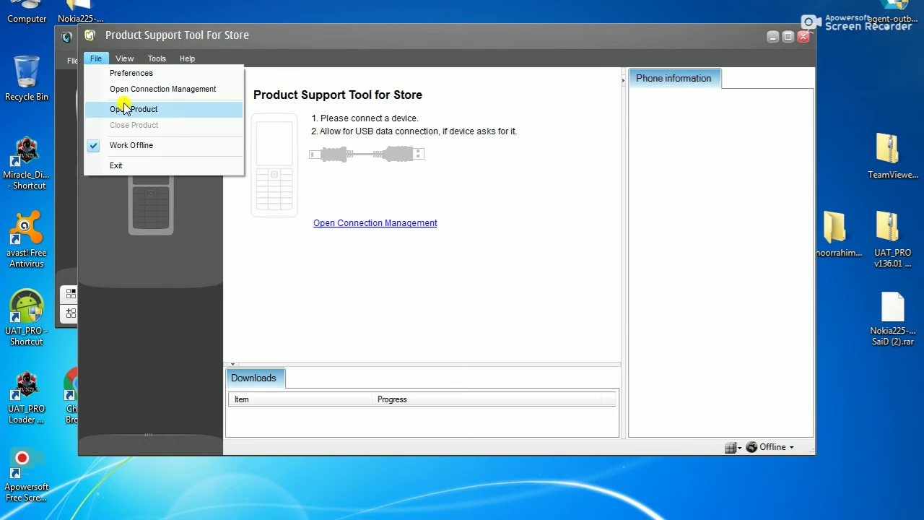
{"action": "left_click", "coordinate": [137, 75]}
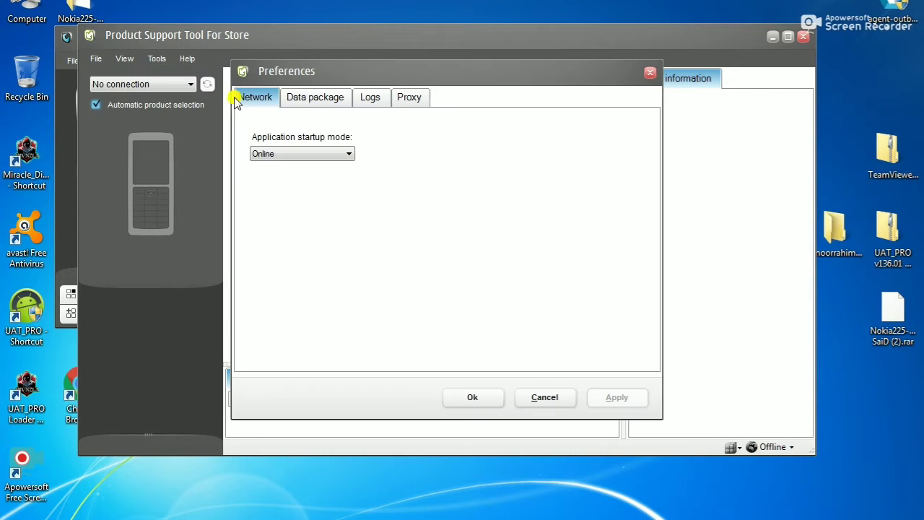
{"action": "left_click", "coordinate": [312, 103]}
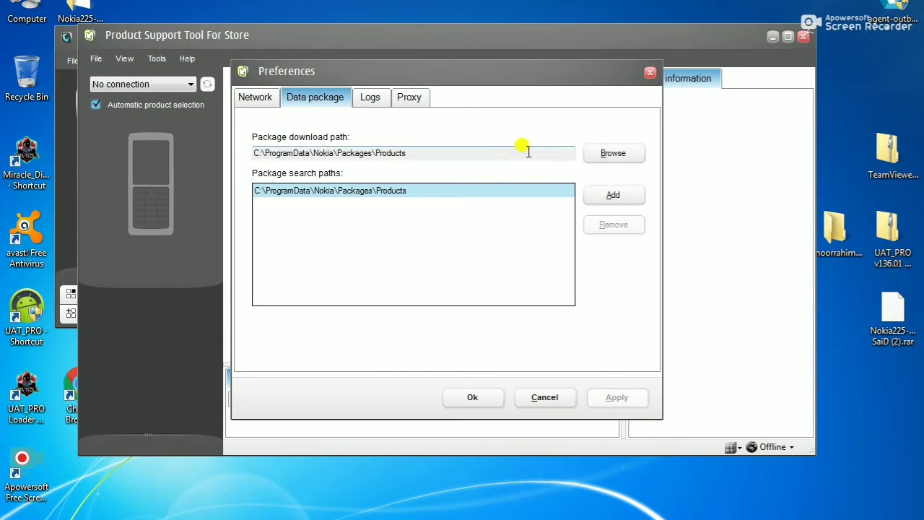
{"action": "left_click", "coordinate": [607, 154]}
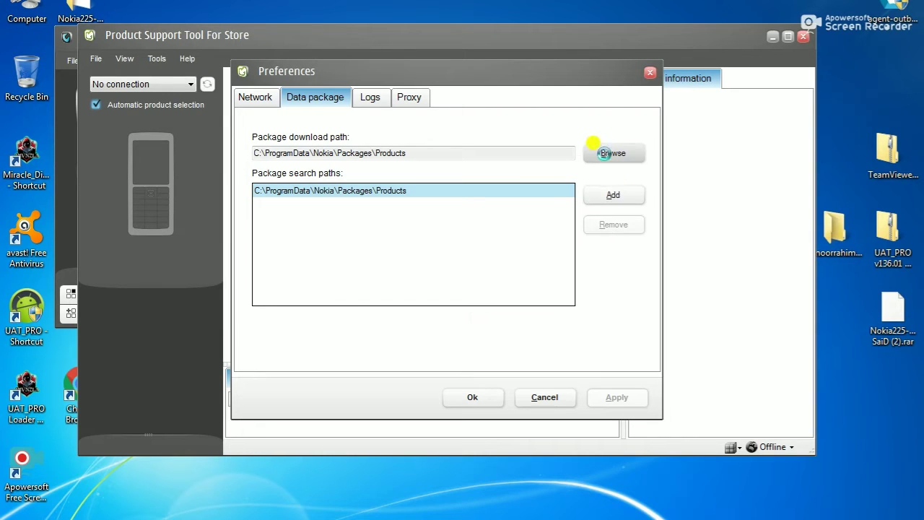
Look through the folder tree on Local Disk (C:), including ProgramData\Nokia and its Nokia Care Suite subfolders, for the data package location.
{"action": "scroll", "coordinate": [392, 265], "scroll_direction": "up", "scroll_amount": 5}
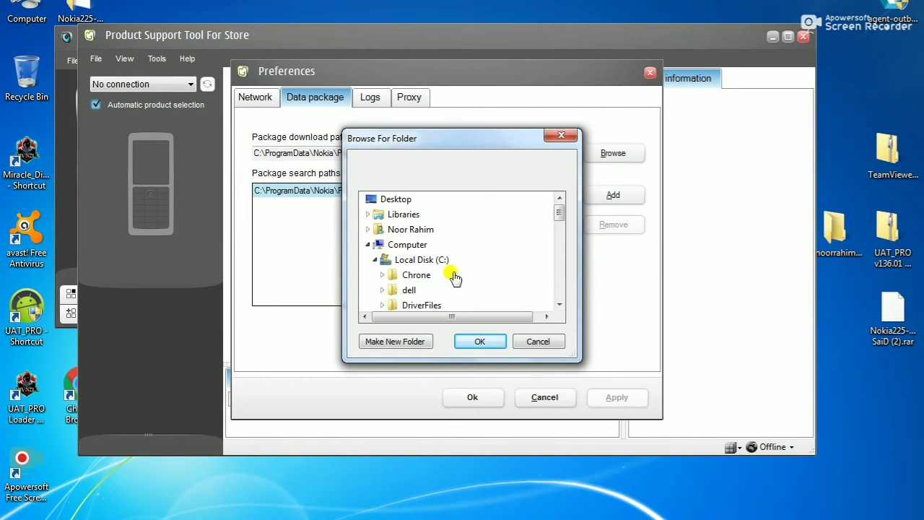
{"action": "left_click", "coordinate": [560, 305]}
{"action": "left_click", "coordinate": [559, 305]}
{"action": "left_click", "coordinate": [559, 304]}
{"action": "left_click", "coordinate": [560, 305]}
{"action": "left_click", "coordinate": [560, 304]}
{"action": "left_click", "coordinate": [559, 305]}
{"action": "left_click", "coordinate": [560, 304]}
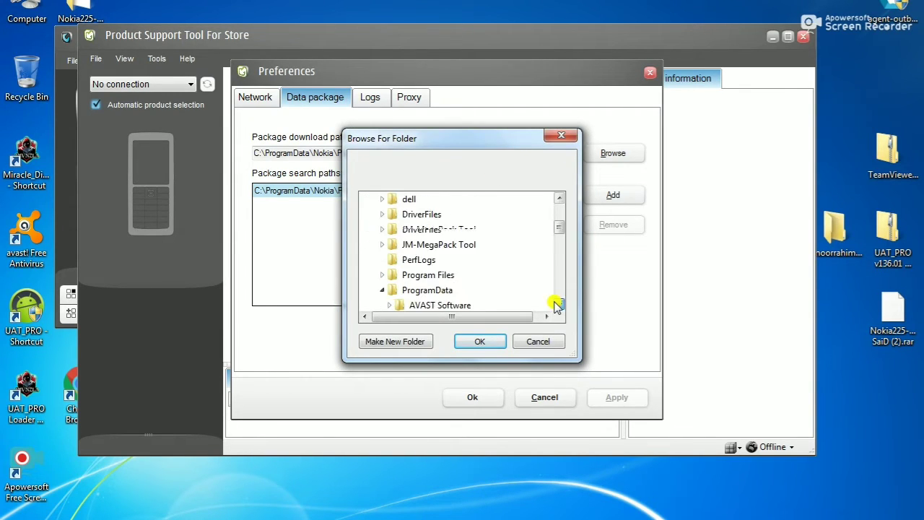
{"action": "left_click", "coordinate": [560, 304]}
{"action": "scroll", "coordinate": [559, 305], "scroll_direction": "down", "scroll_amount": 6}
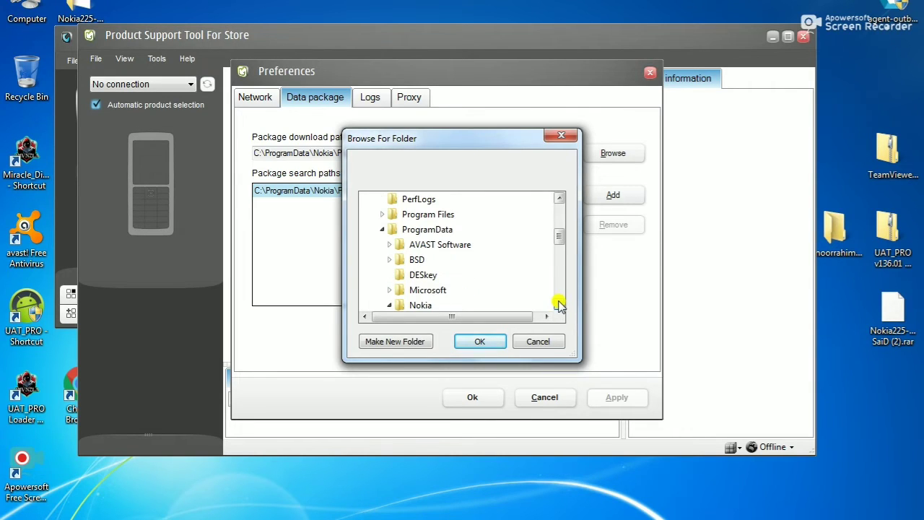
{"action": "left_click", "coordinate": [560, 197]}
{"action": "left_click", "coordinate": [560, 197]}
{"action": "left_click", "coordinate": [560, 197]}
{"action": "left_click", "coordinate": [560, 197]}
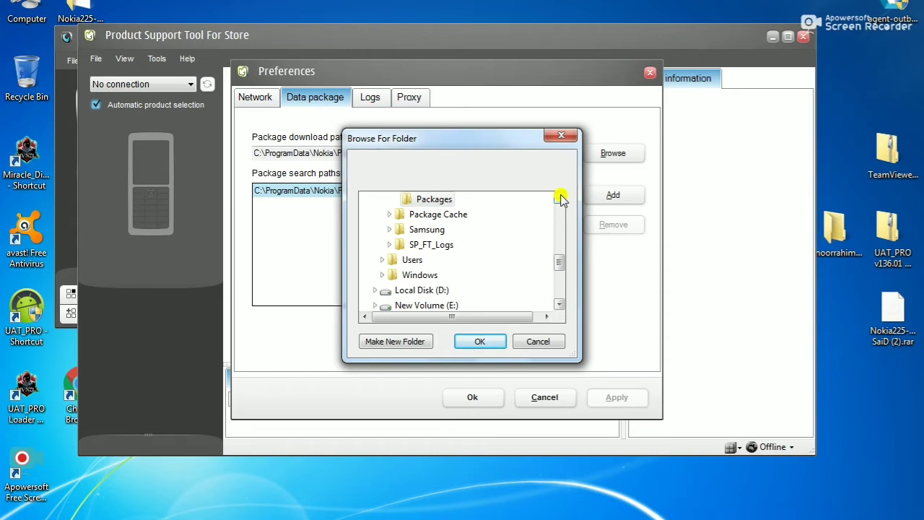
{"action": "left_click", "coordinate": [560, 197]}
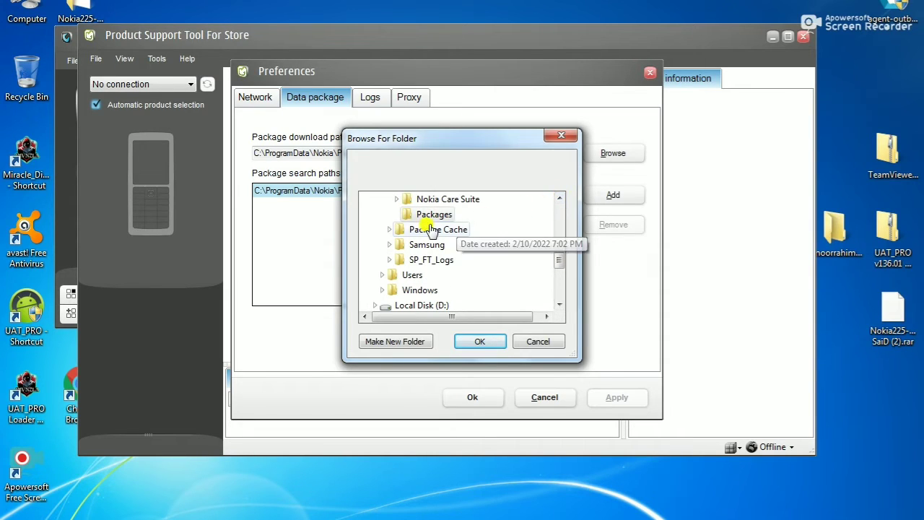
{"action": "left_click", "coordinate": [396, 199]}
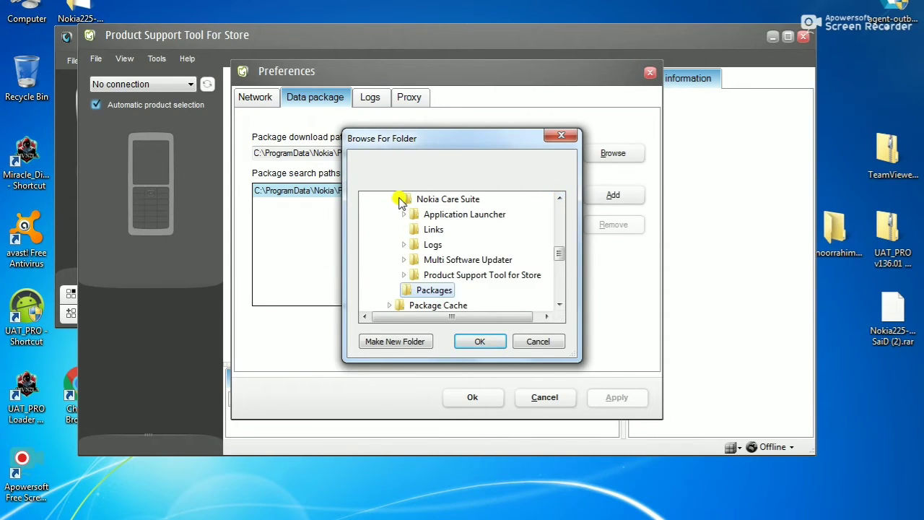
Set the package download path to C:\Program Files\Common Files\Nokia\DataPackage\Products, then apply and close the preferences.
{"action": "left_click", "coordinate": [560, 197]}
{"action": "left_click", "coordinate": [559, 197]}
{"action": "left_click", "coordinate": [560, 197]}
{"action": "left_click", "coordinate": [559, 197]}
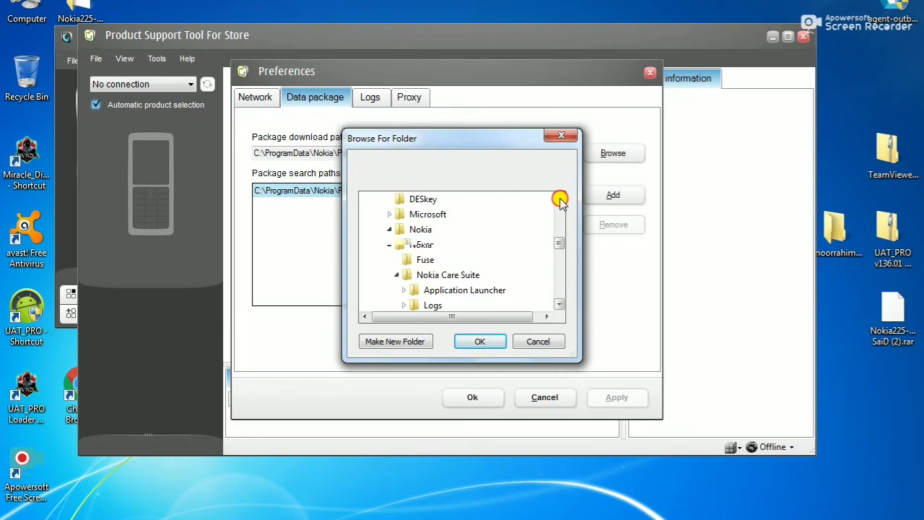
{"action": "left_click", "coordinate": [560, 197]}
{"action": "left_click", "coordinate": [559, 197]}
{"action": "left_click", "coordinate": [559, 197]}
{"action": "left_click", "coordinate": [560, 197]}
{"action": "left_click", "coordinate": [560, 197]}
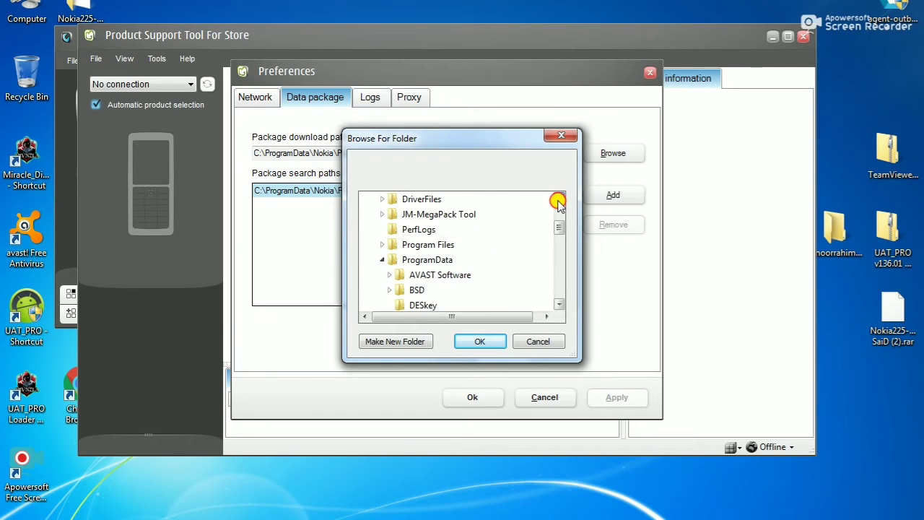
{"action": "left_click", "coordinate": [383, 245]}
{"action": "left_click", "coordinate": [388, 259]}
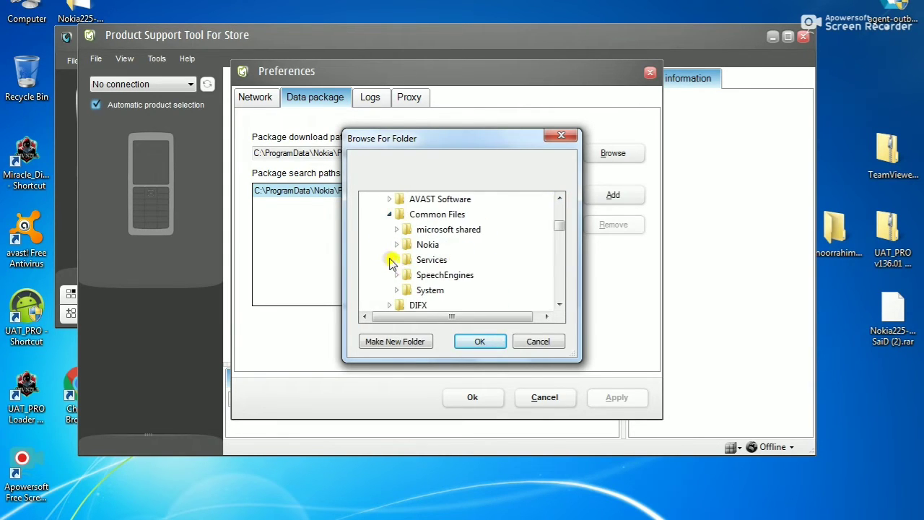
{"action": "left_click", "coordinate": [397, 244]}
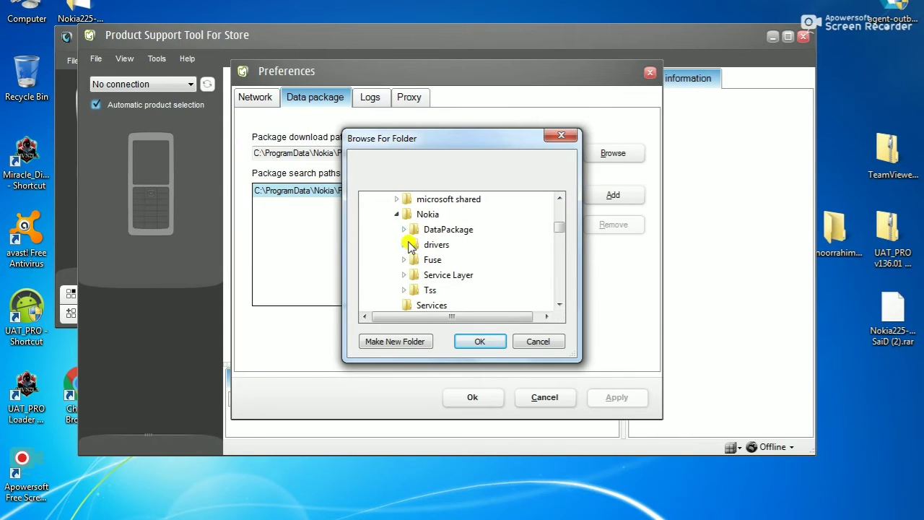
{"action": "left_click", "coordinate": [404, 229]}
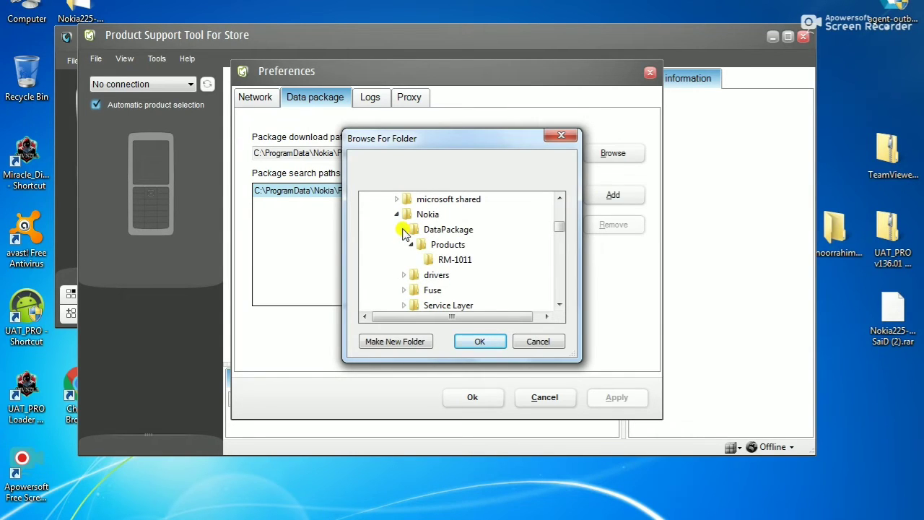
{"action": "left_click", "coordinate": [457, 249]}
{"action": "left_click", "coordinate": [479, 340]}
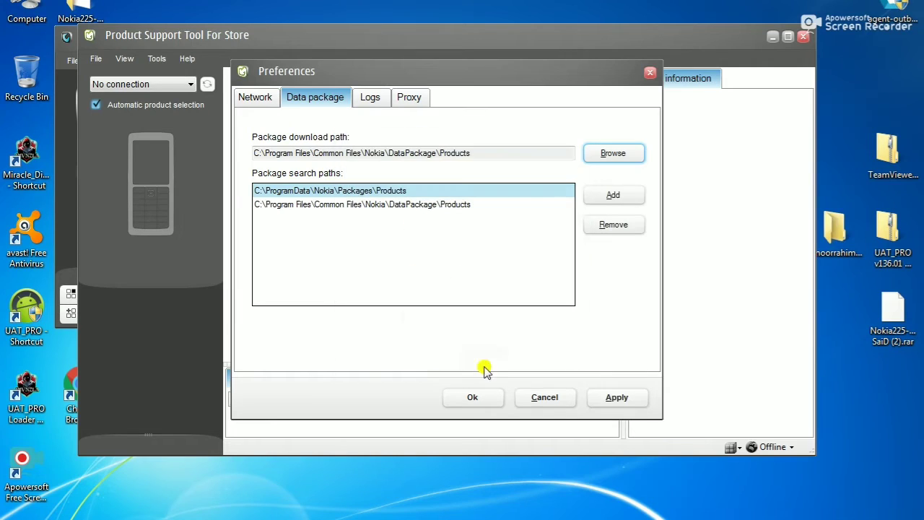
{"action": "left_click", "coordinate": [630, 399]}
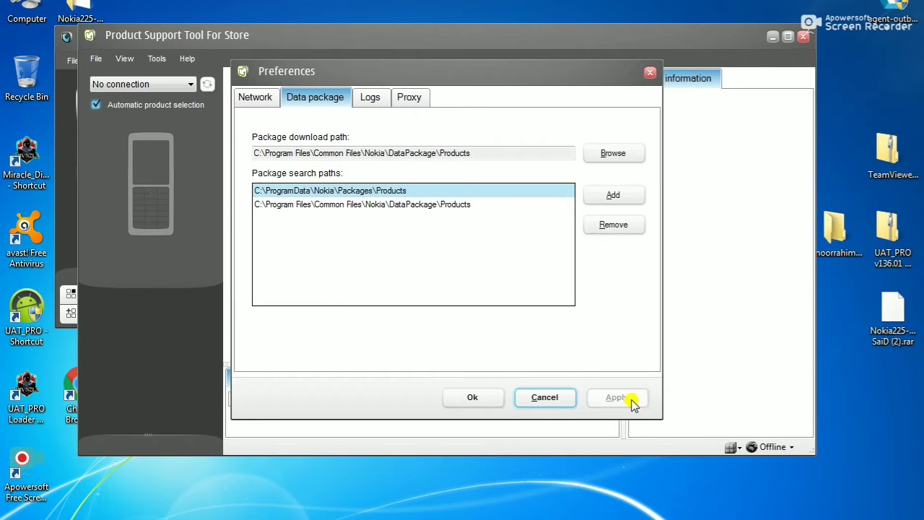
{"action": "left_click", "coordinate": [476, 398]}
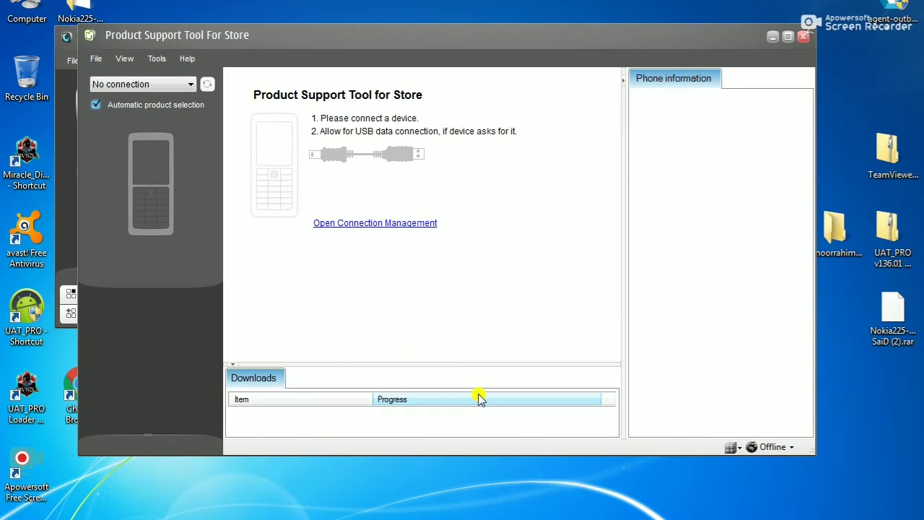
Filter the product list for rm-1011 and open the product RM-1011 (Nokia 225 Dual SIM).
{"action": "left_click", "coordinate": [95, 59]}
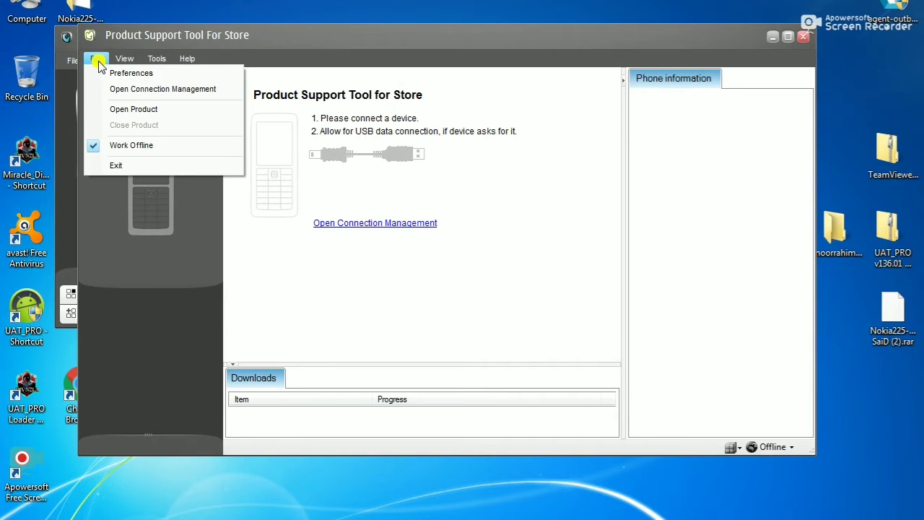
{"action": "left_click", "coordinate": [120, 109]}
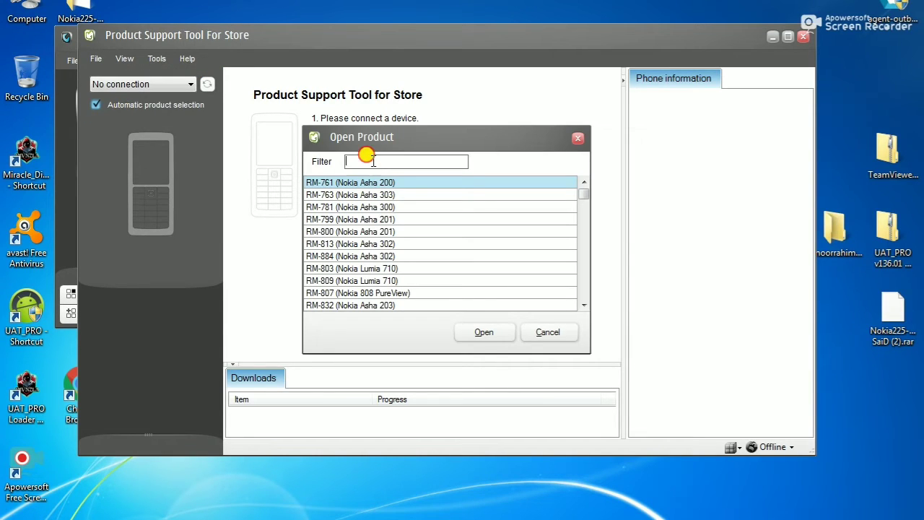
{"action": "type", "text": "r"}
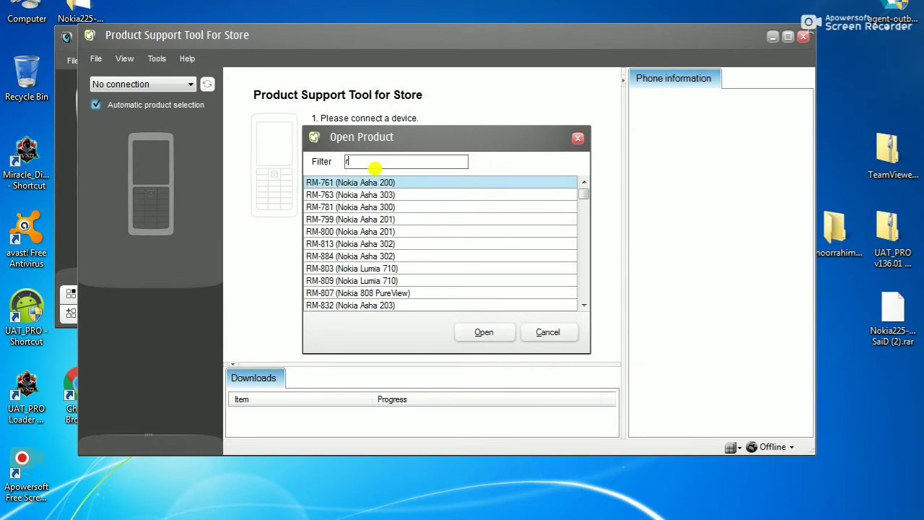
{"action": "type", "text": "m-10"}
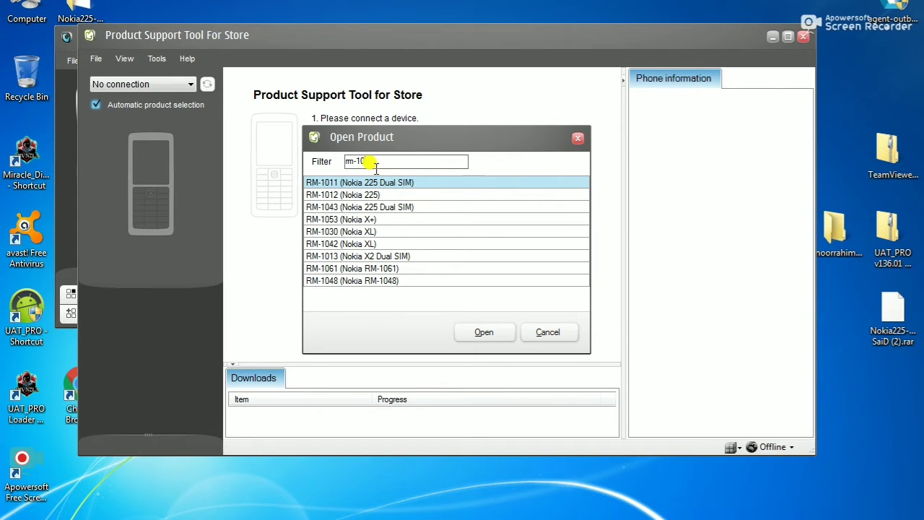
{"action": "type", "text": "11"}
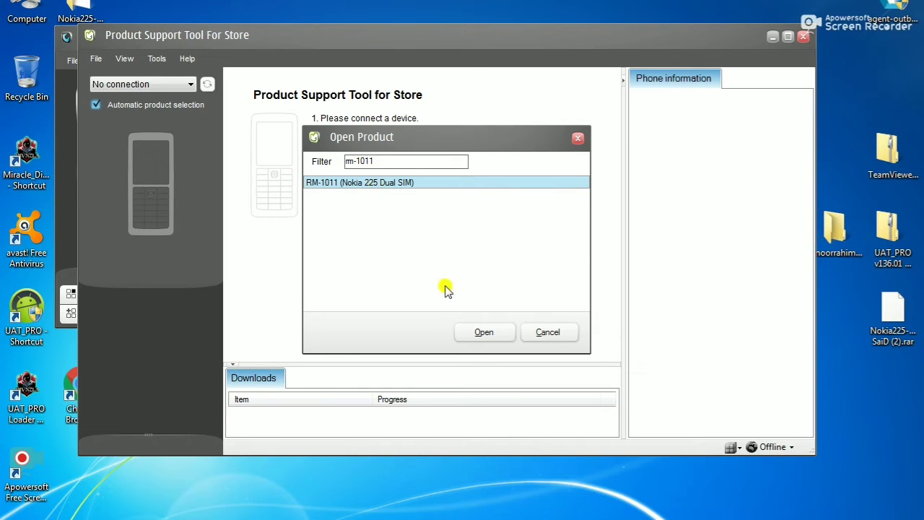
{"action": "left_click", "coordinate": [481, 336]}
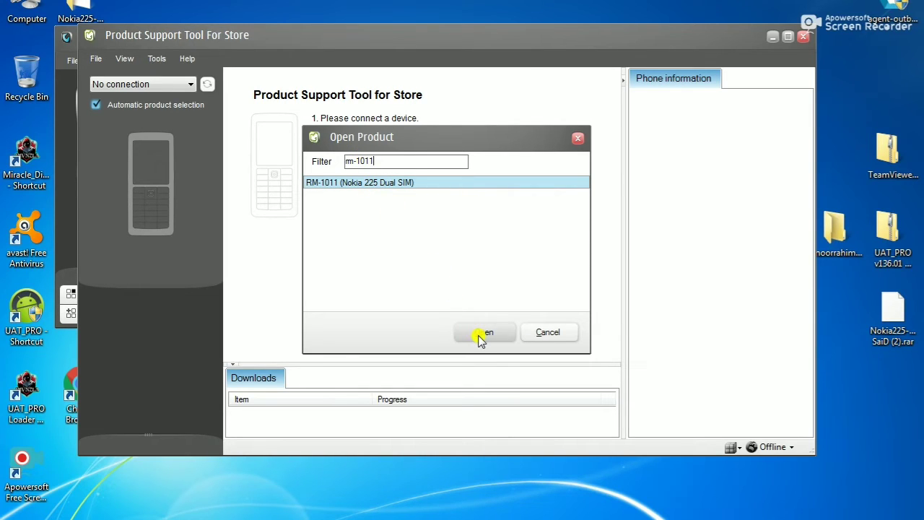
{"action": "left_click", "coordinate": [481, 335]}
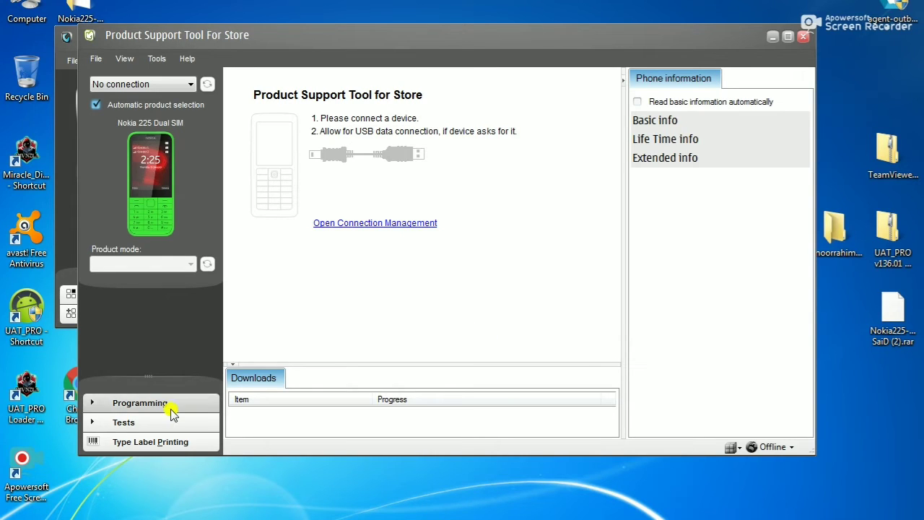
Open the Recovery programming function for the Nokia 225 Dual SIM and refresh its list of data packages.
{"action": "left_click", "coordinate": [170, 409]}
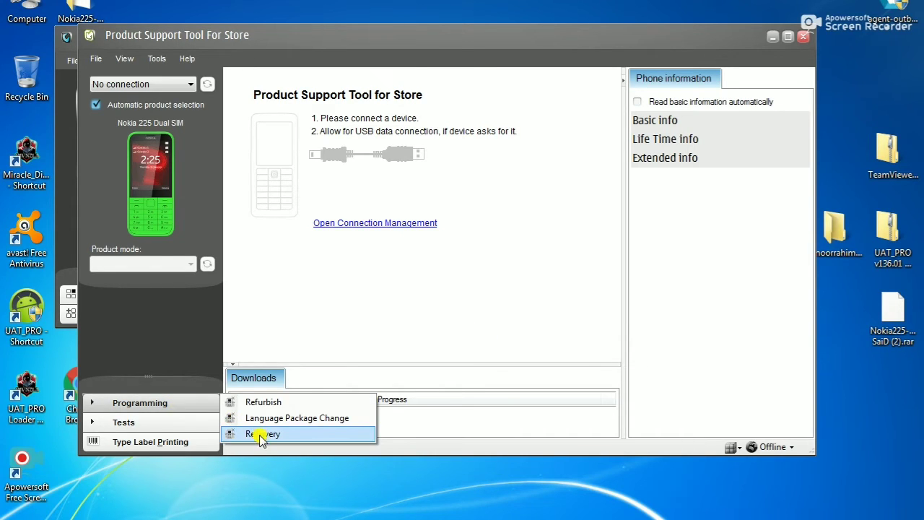
{"action": "left_click", "coordinate": [261, 437]}
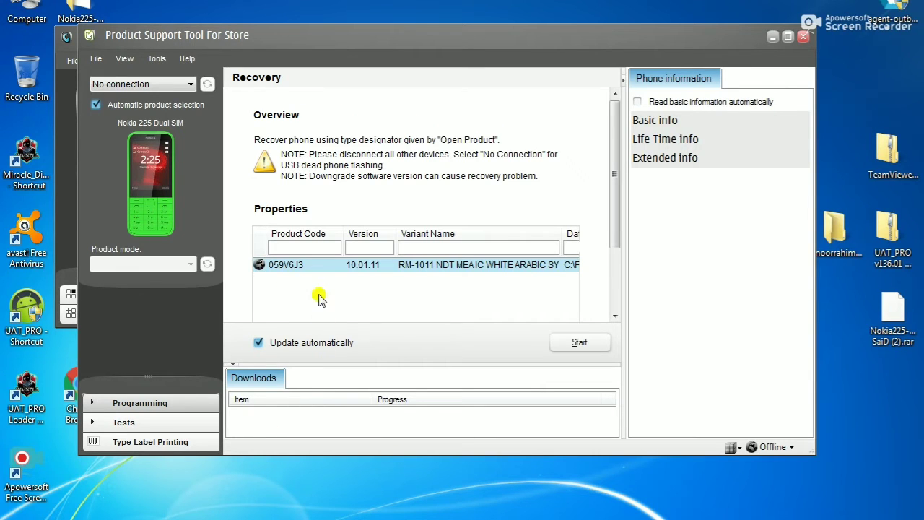
{"action": "left_click_drag", "start_coordinate": [614, 234], "coordinate": [613, 288]}
{"action": "left_click", "coordinate": [315, 303]}
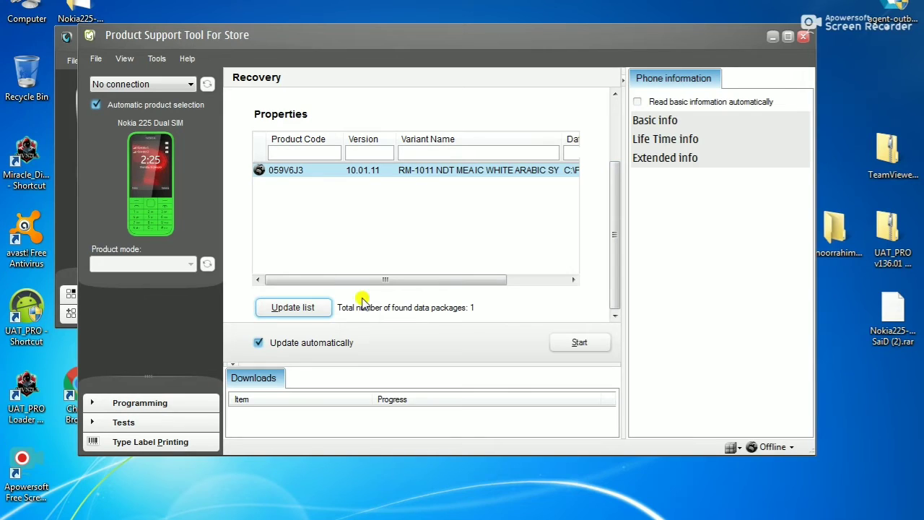
Try to recover the phone over USB with the RM-1011 version 10.01.11 package, retrying the device connection, and close the result message.
{"action": "left_click", "coordinate": [558, 345]}
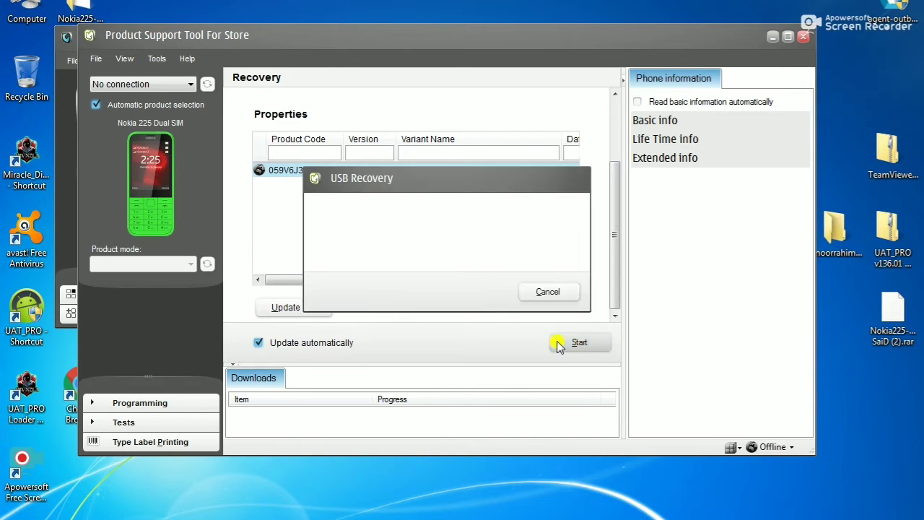
{"action": "left_click", "coordinate": [524, 301]}
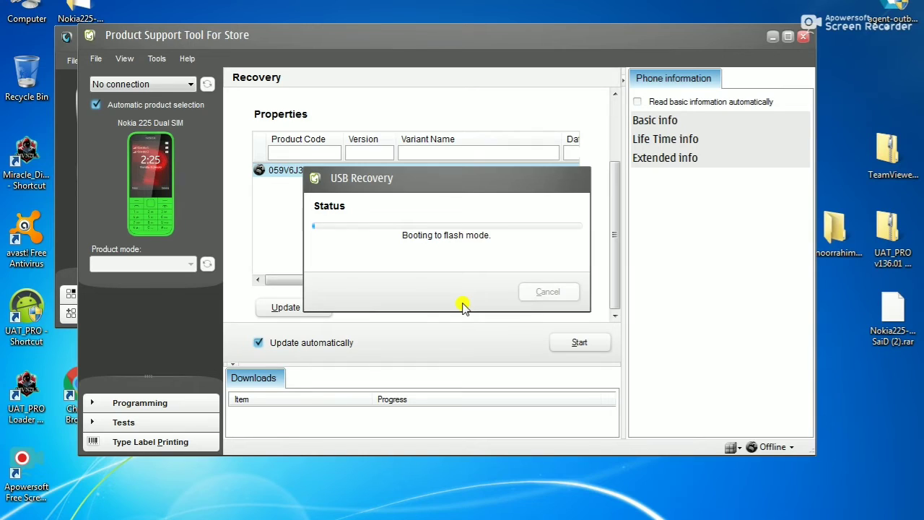
{"action": "left_click", "coordinate": [468, 303]}
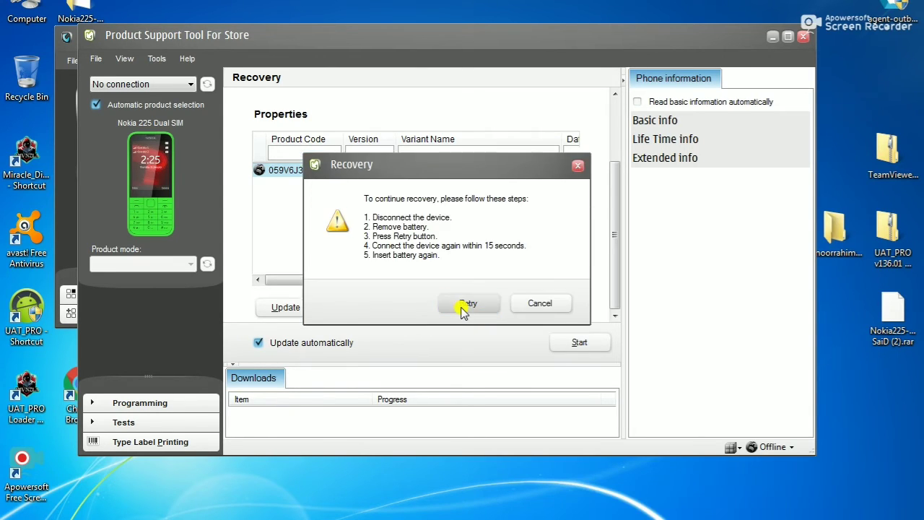
{"action": "left_click", "coordinate": [462, 308]}
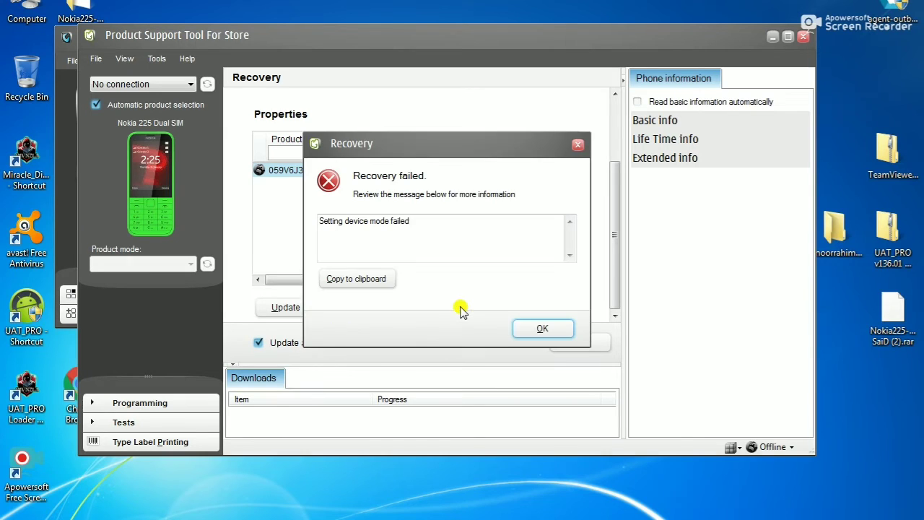
{"action": "left_click", "coordinate": [525, 331]}
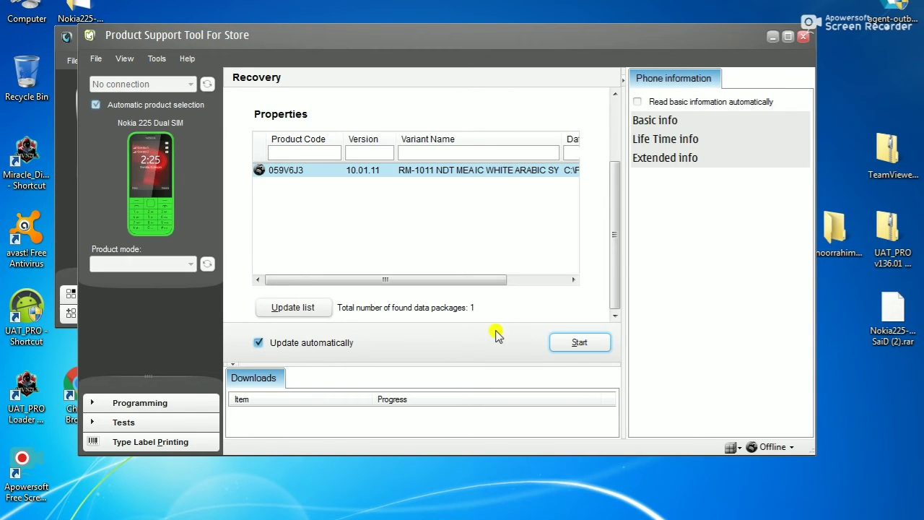
Repeat the USB recovery attempt with package 059V6J3 two more times, retrying the device connection in each run.
{"action": "left_click", "coordinate": [569, 343]}
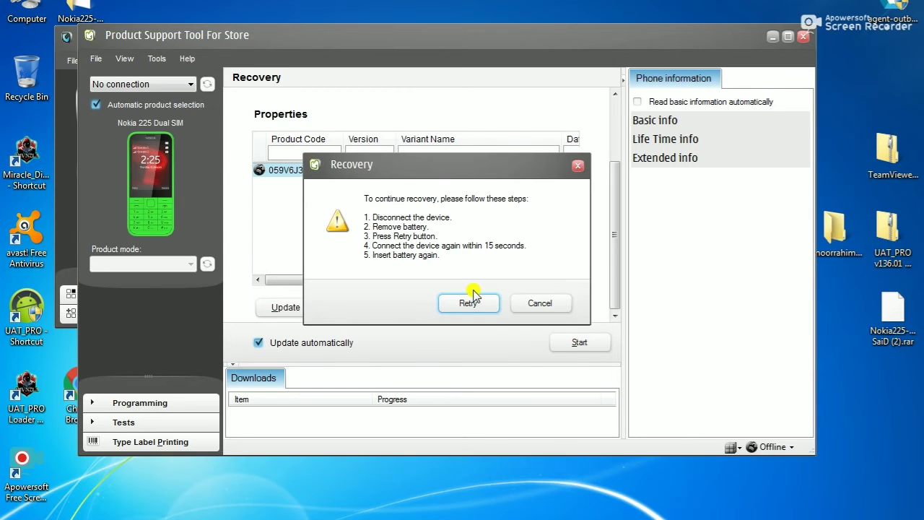
{"action": "left_click", "coordinate": [468, 304]}
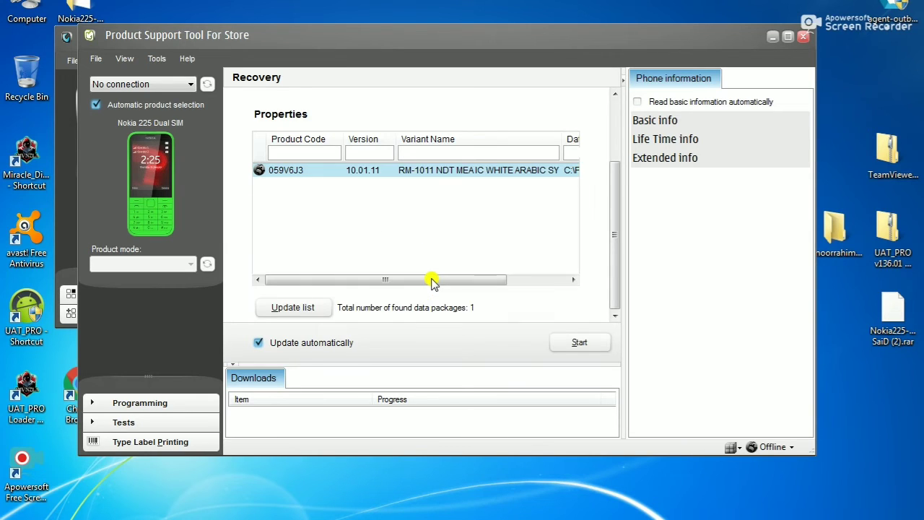
{"action": "left_click", "coordinate": [553, 333]}
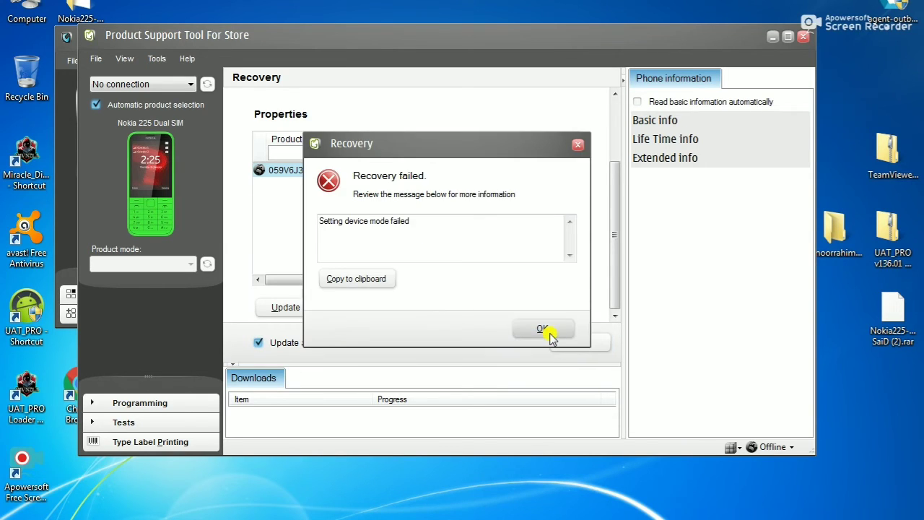
{"action": "left_click", "coordinate": [578, 342]}
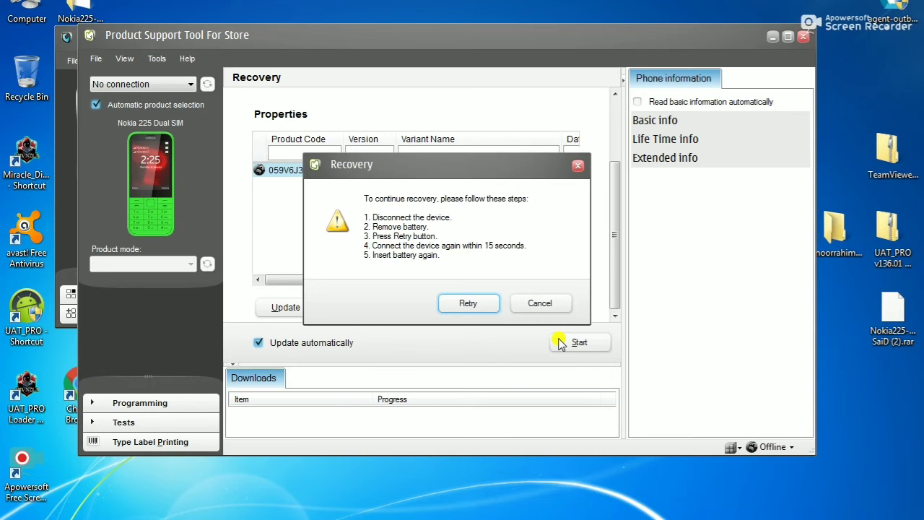
{"action": "left_click", "coordinate": [465, 303]}
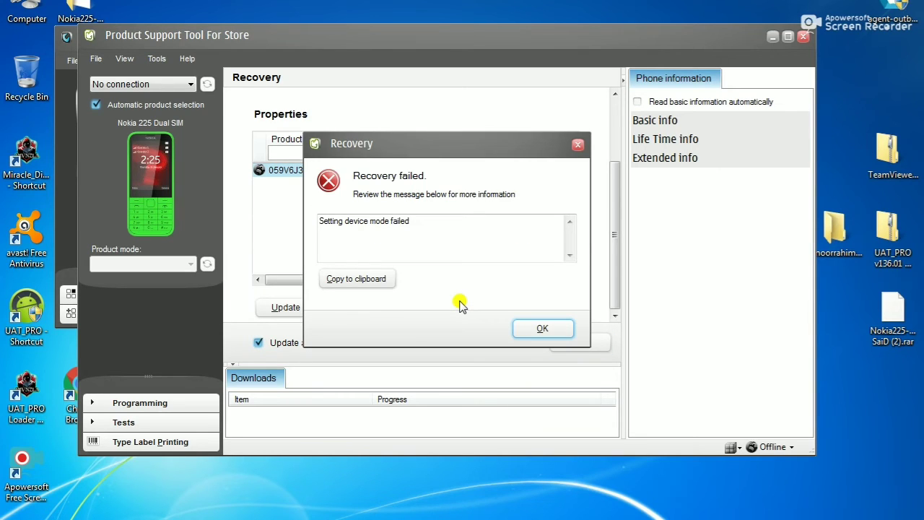
{"action": "left_click", "coordinate": [542, 329]}
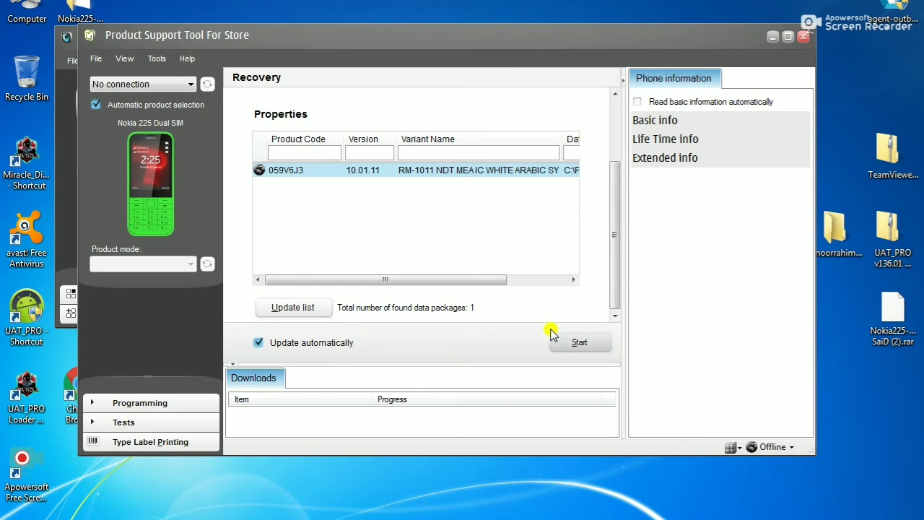
Try the RM-1011 recovery twice again, choosing to retry at each reconnection request and closing each result message.
{"action": "left_click", "coordinate": [566, 345]}
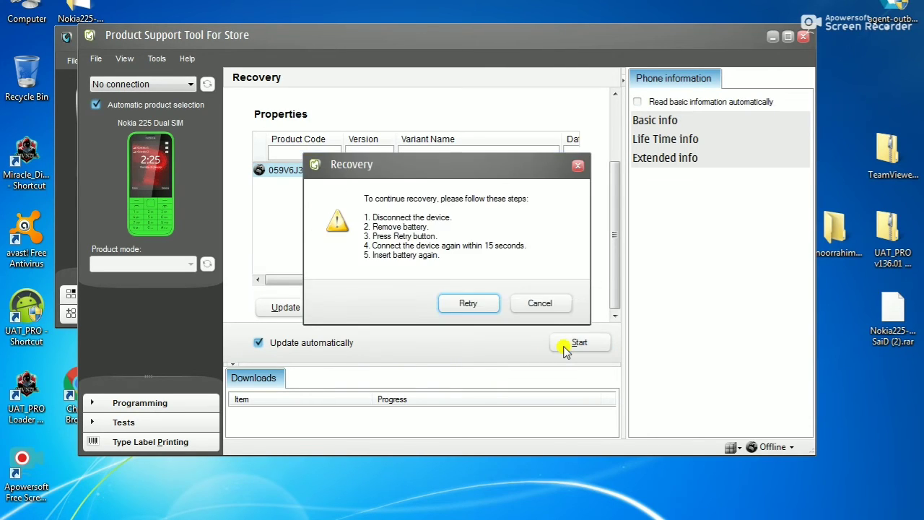
{"action": "left_click", "coordinate": [470, 303]}
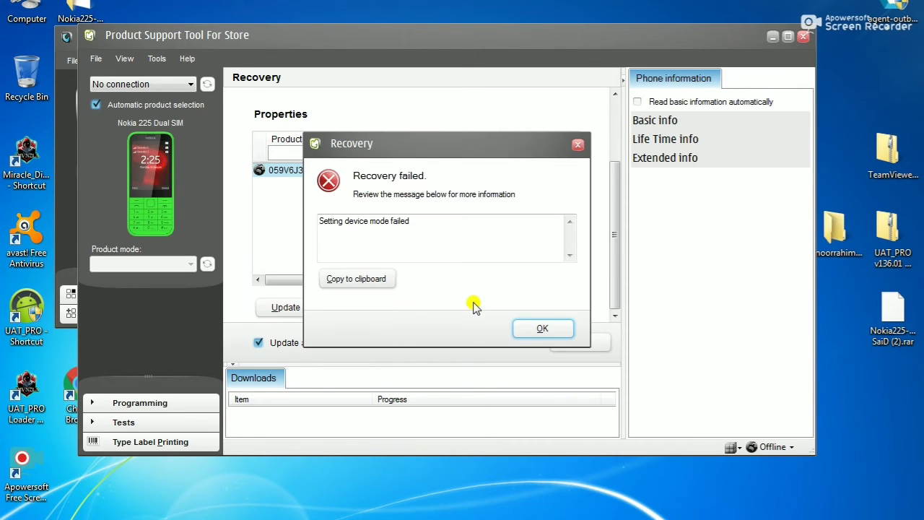
{"action": "left_click", "coordinate": [558, 330]}
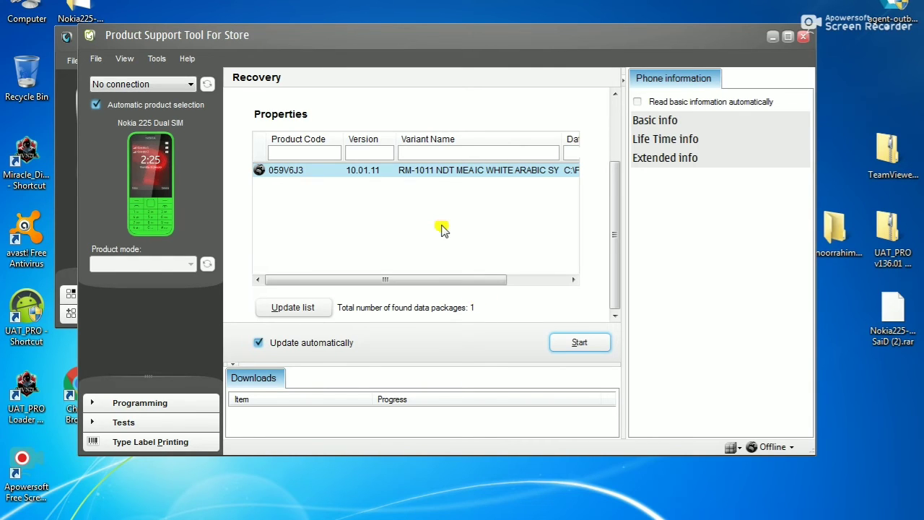
{"action": "left_click", "coordinate": [585, 343]}
{"action": "left_click", "coordinate": [580, 343]}
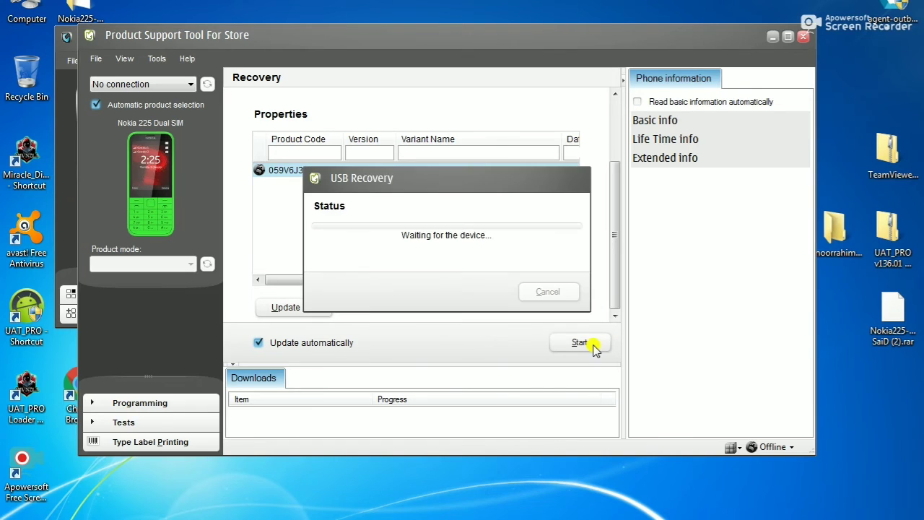
{"action": "left_click", "coordinate": [451, 305]}
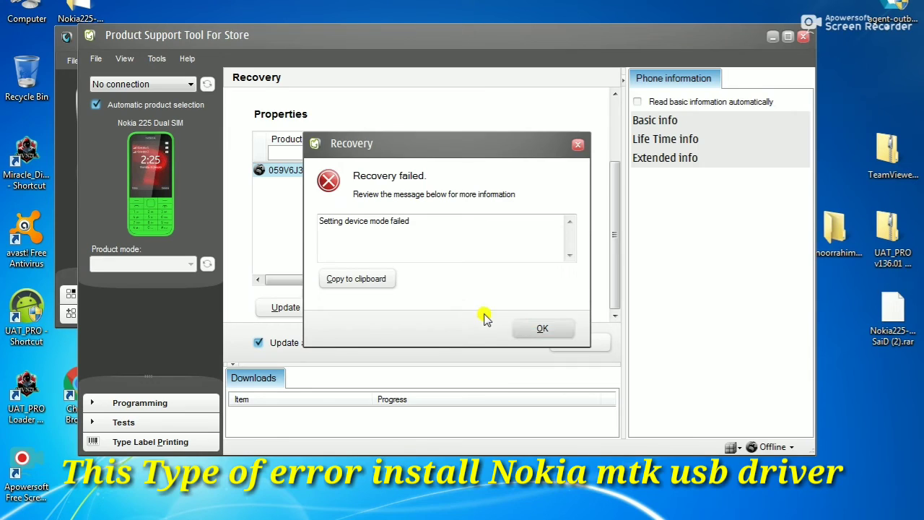
{"action": "left_click", "coordinate": [542, 329]}
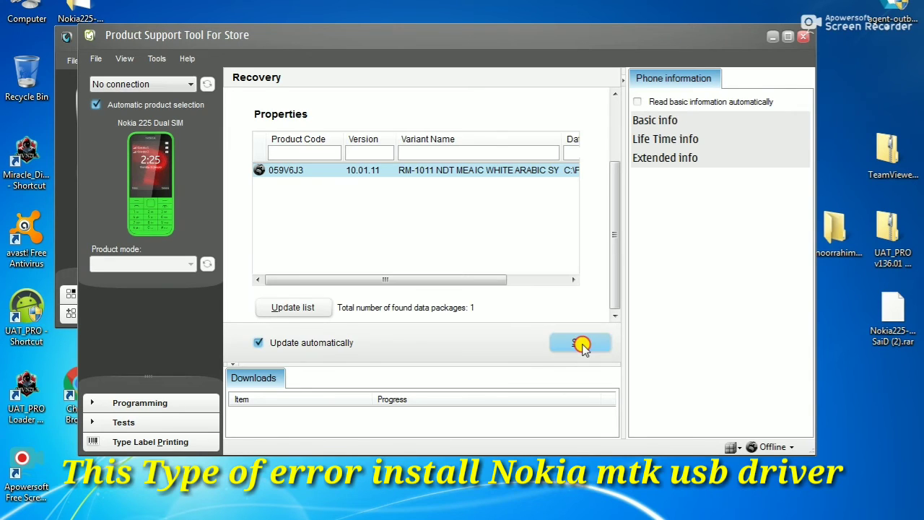
Make two further attempts to flash the Nokia 225 with Recovery, retrying the connection and dismissing the result each time.
{"action": "left_click", "coordinate": [580, 344]}
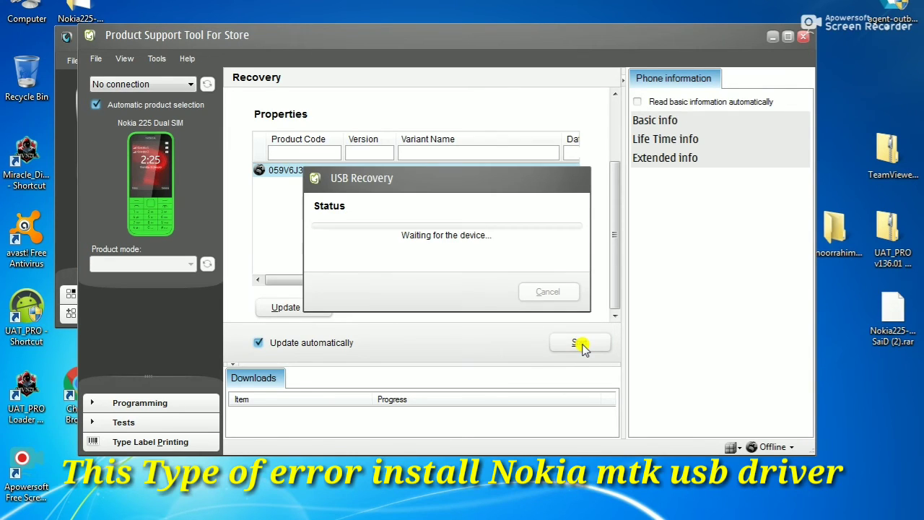
{"action": "left_click", "coordinate": [470, 304]}
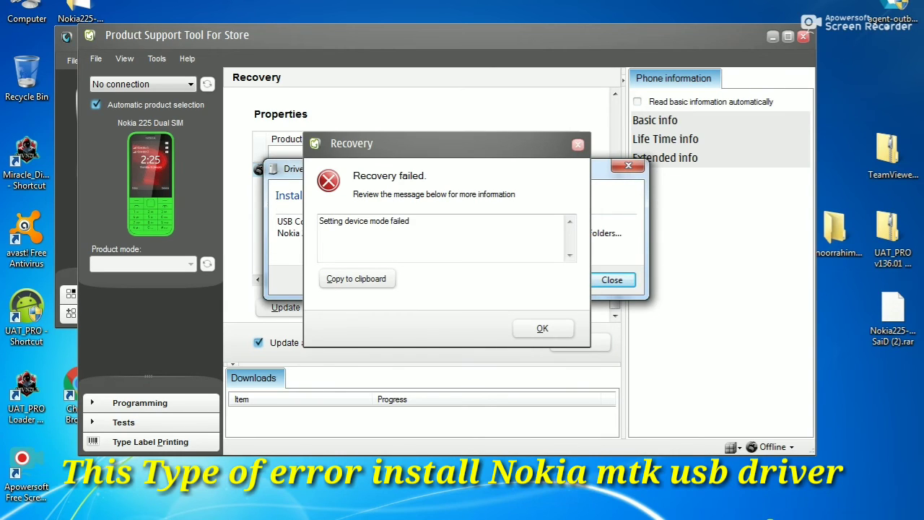
{"action": "left_click", "coordinate": [543, 329]}
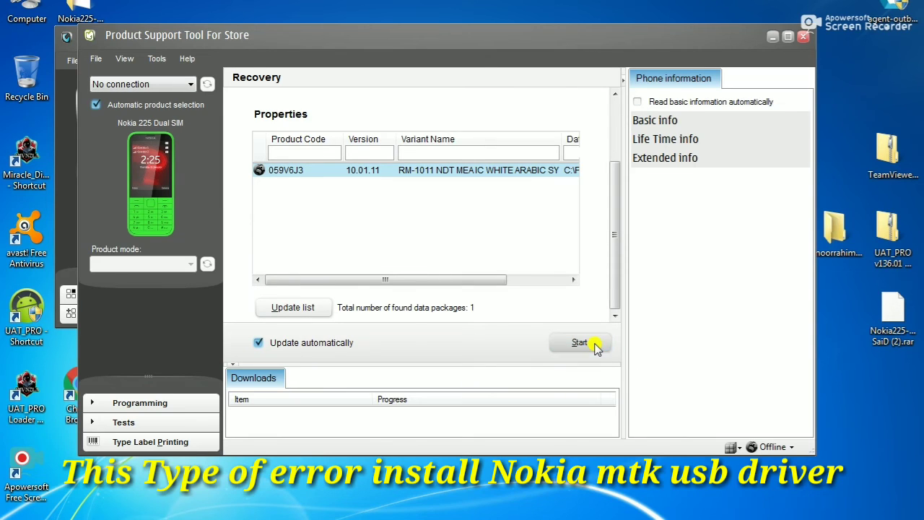
{"action": "left_click", "coordinate": [595, 345]}
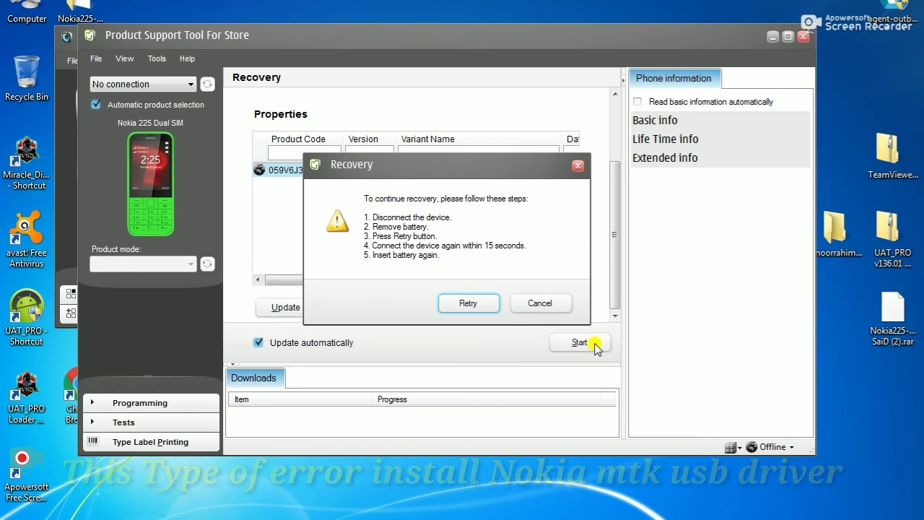
{"action": "left_click", "coordinate": [494, 309]}
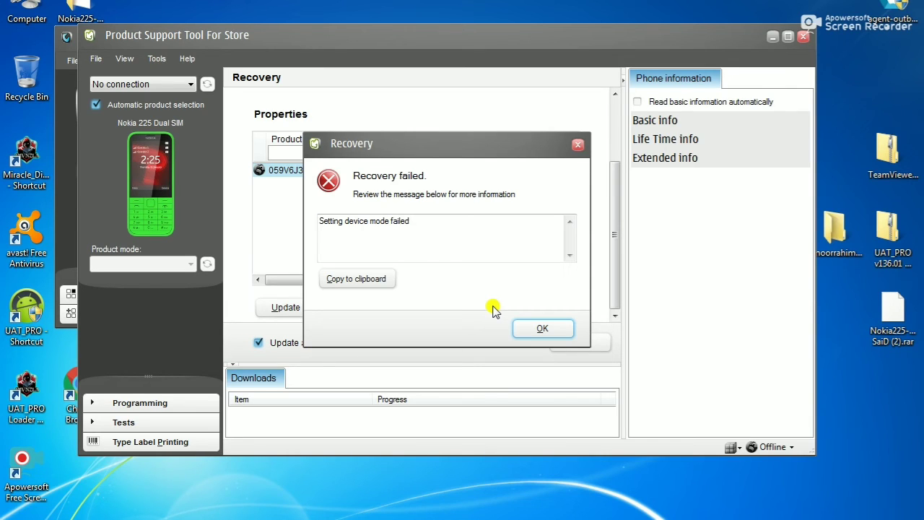
{"action": "left_click", "coordinate": [531, 329]}
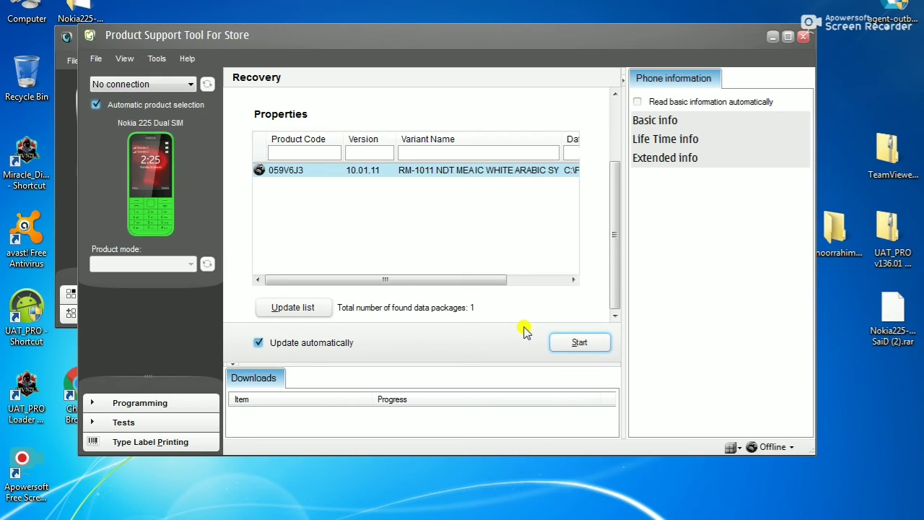